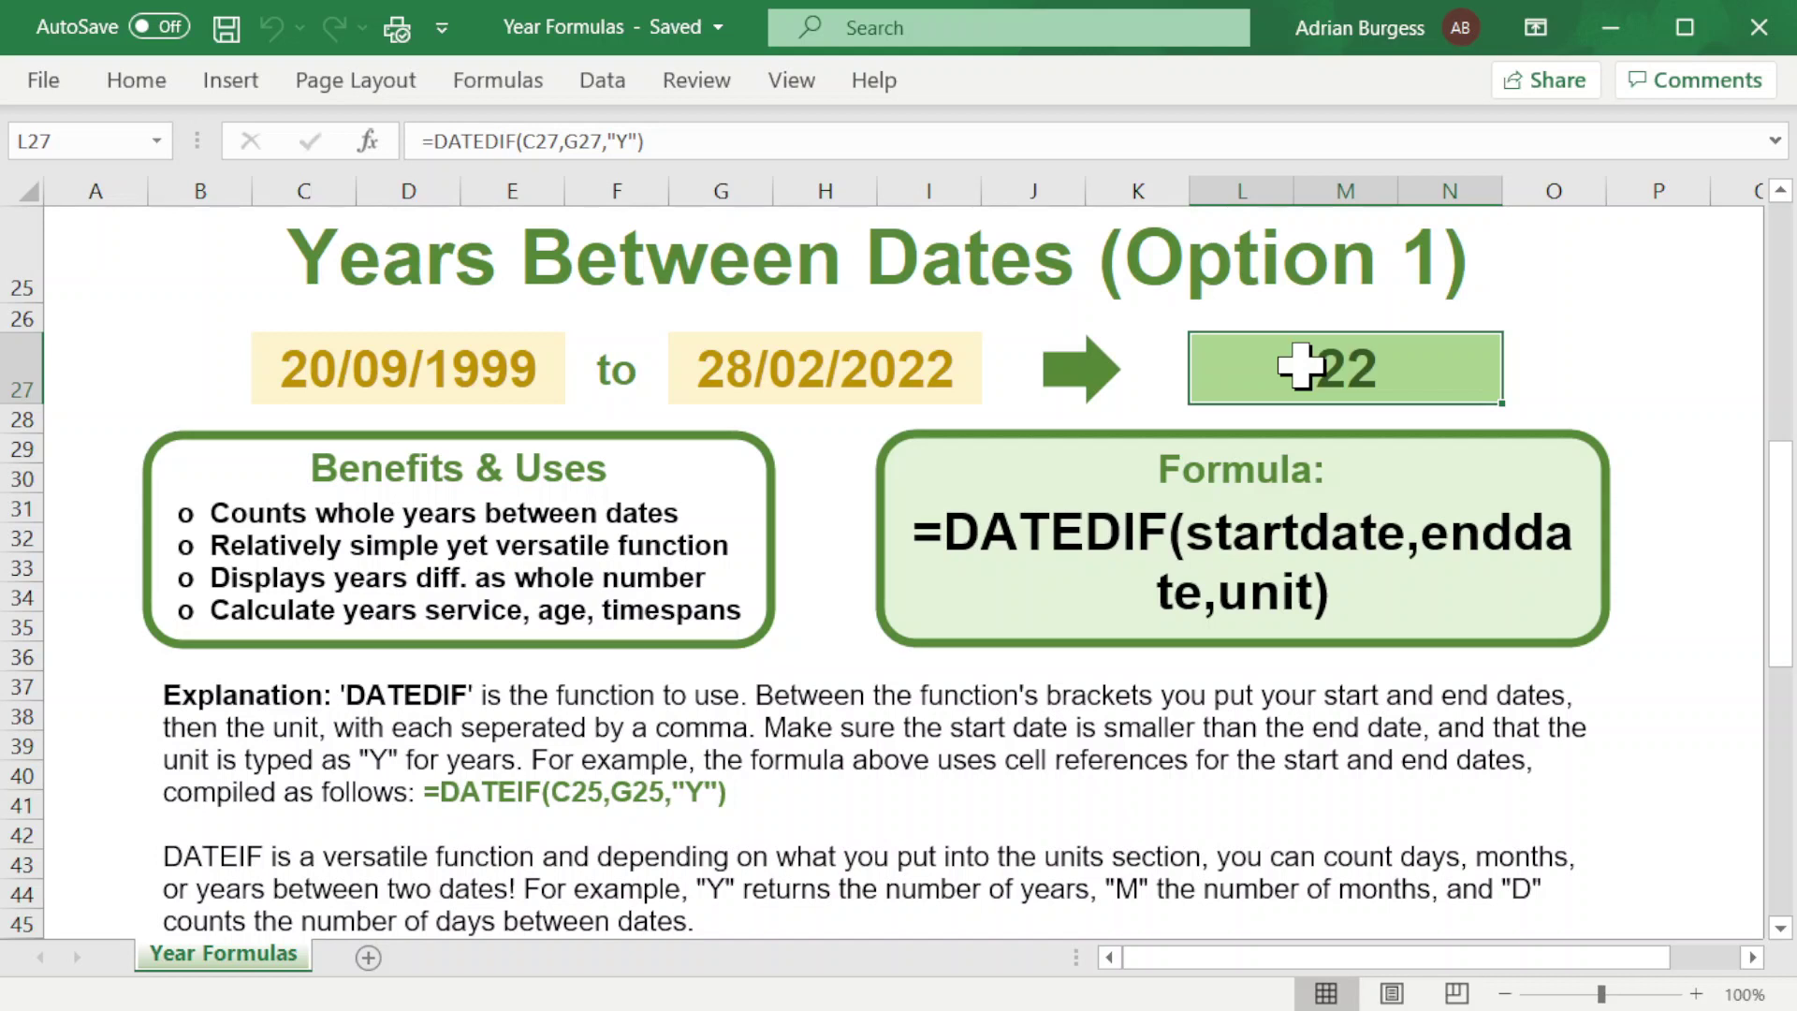
drag(451, 432, 451, 421)
click(403, 348)
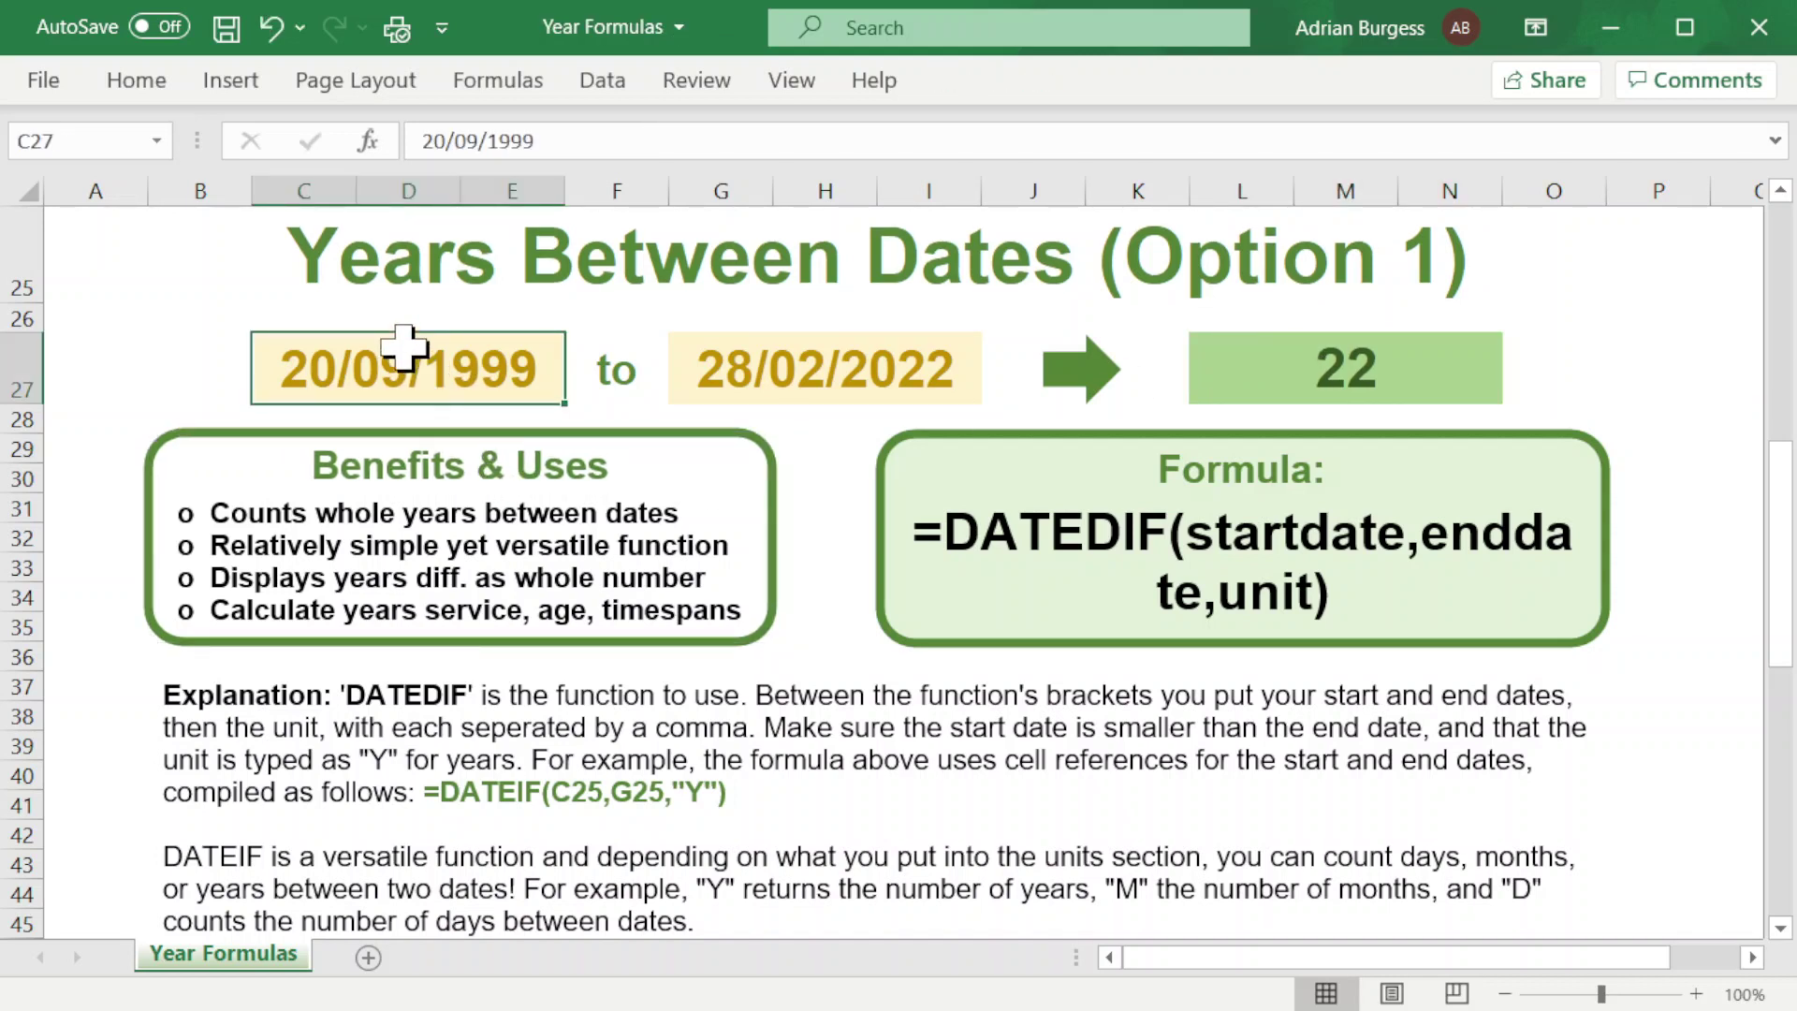
click(831, 363)
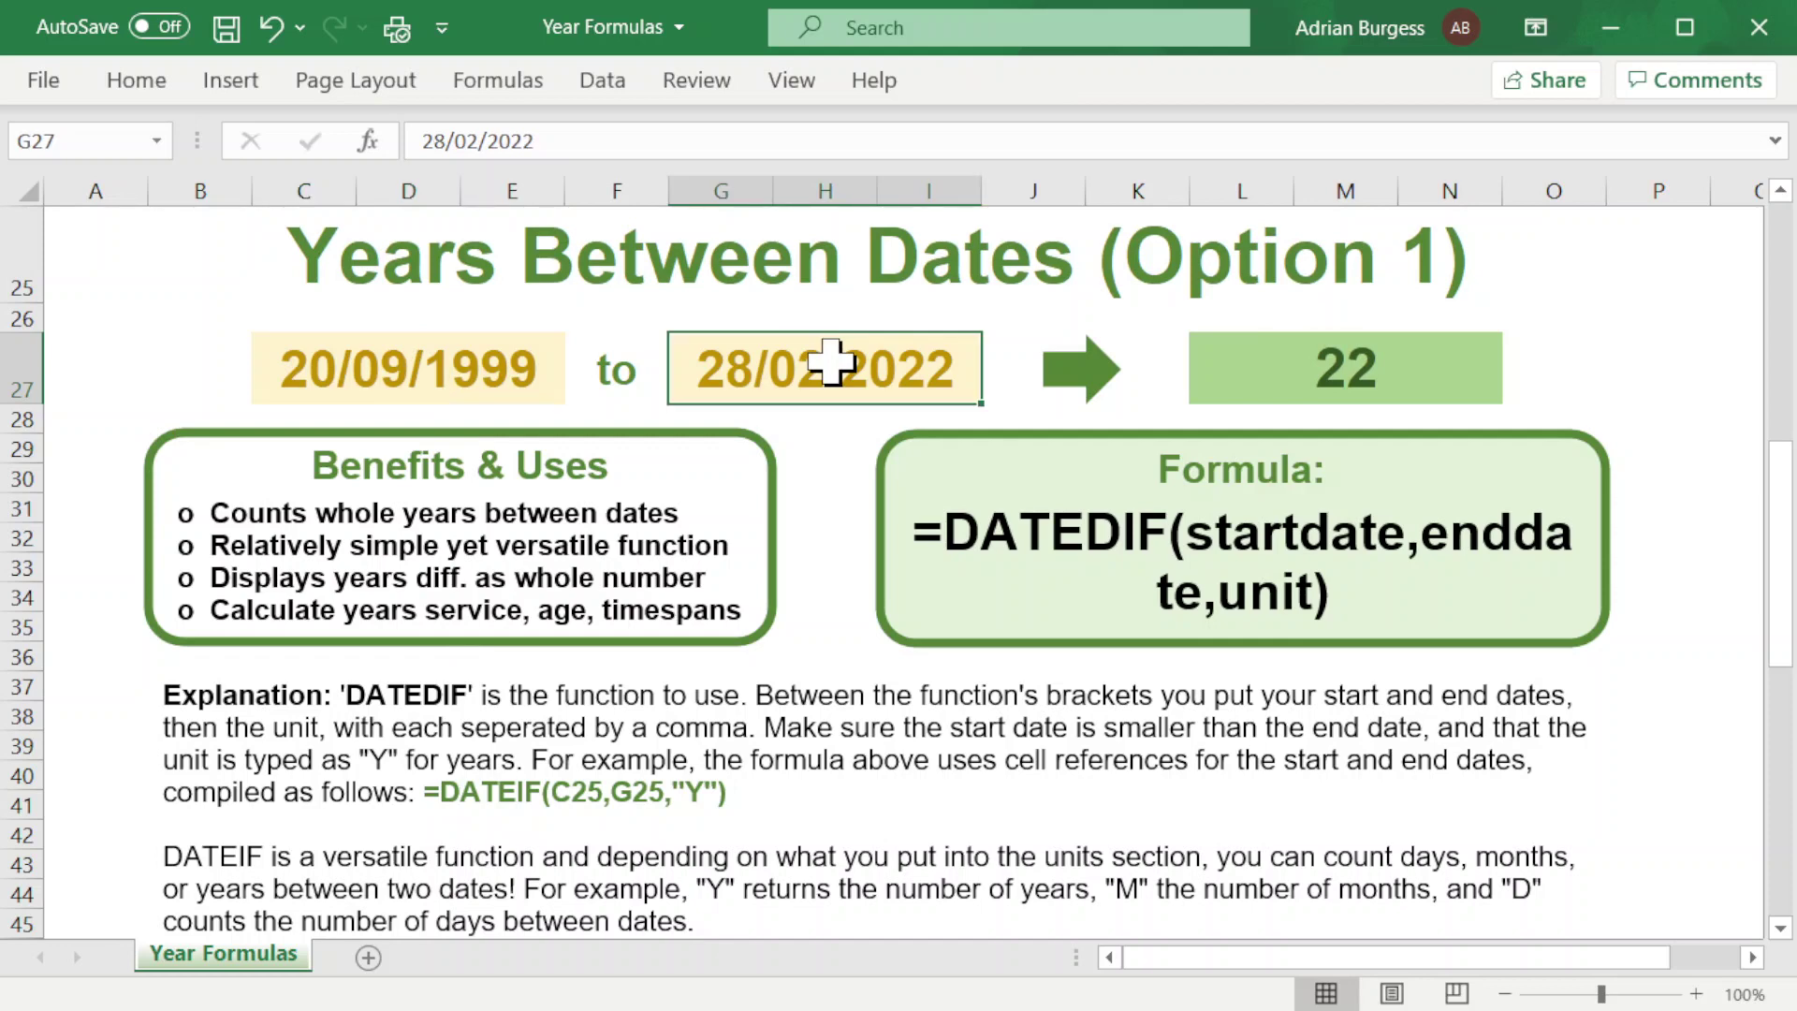
scroll(988, 598, down, 1)
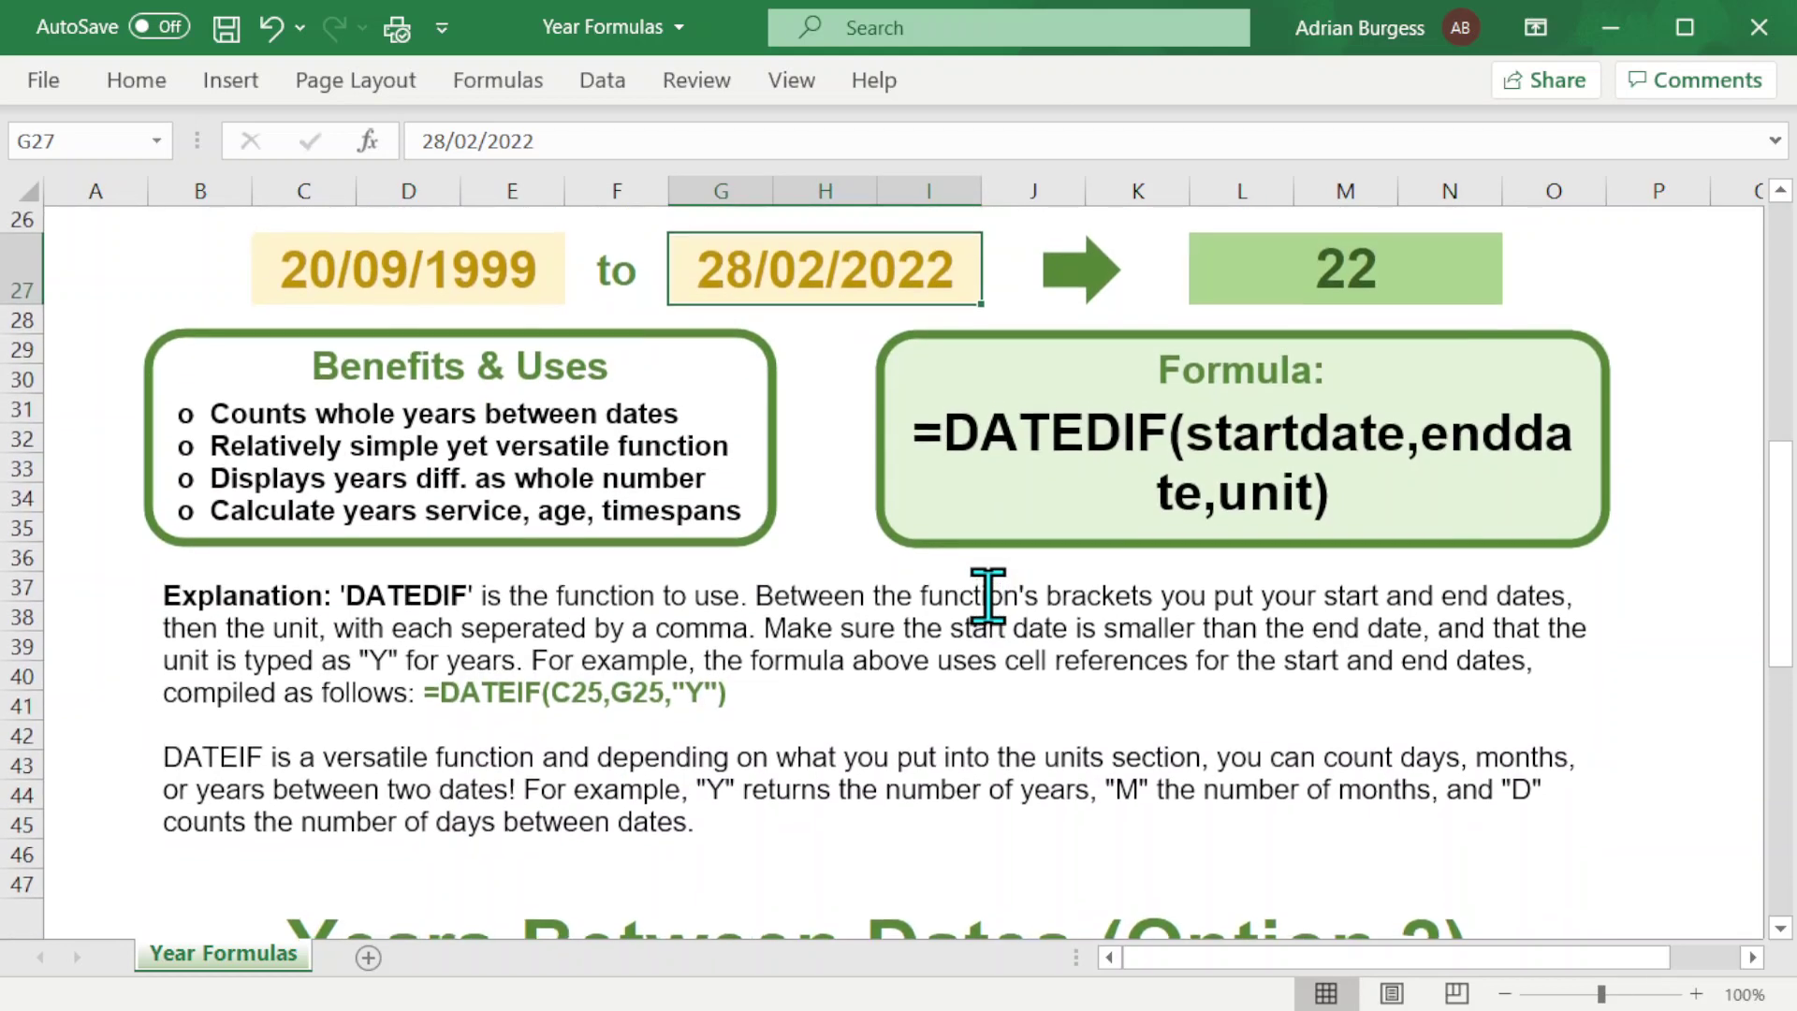
scroll(985, 595, up, 2)
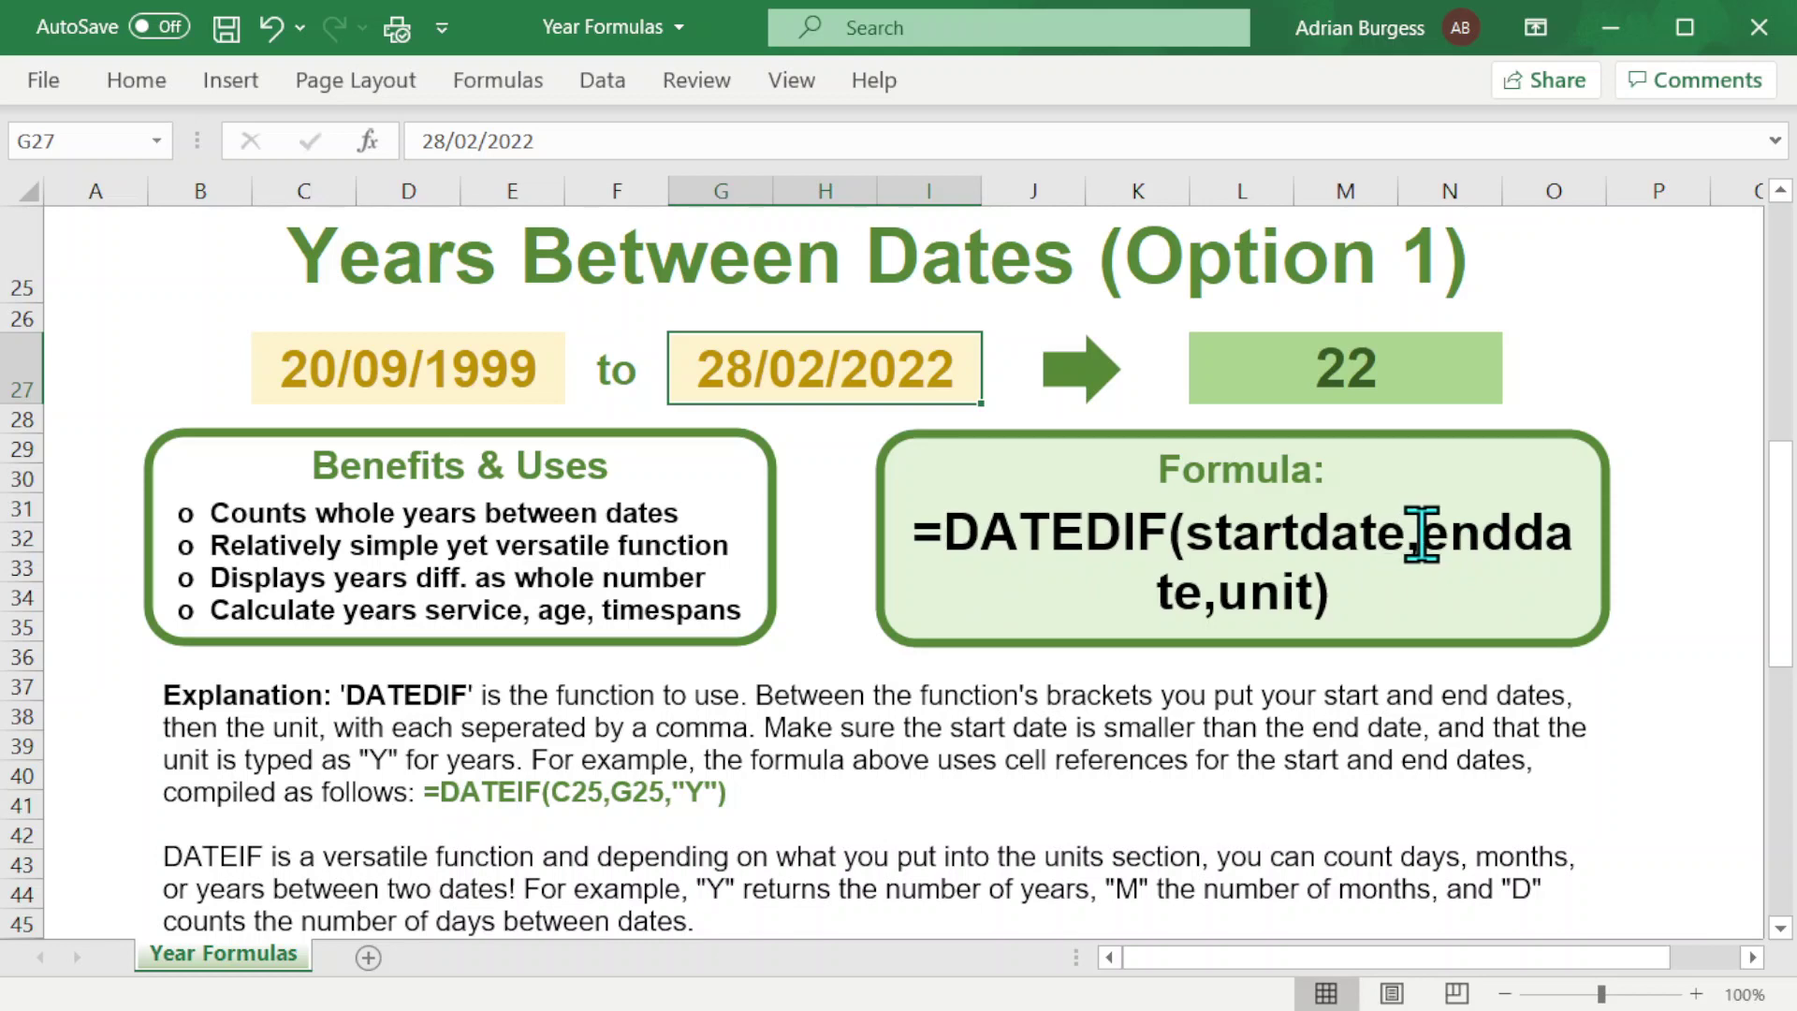
scroll(1420, 535, up, 8)
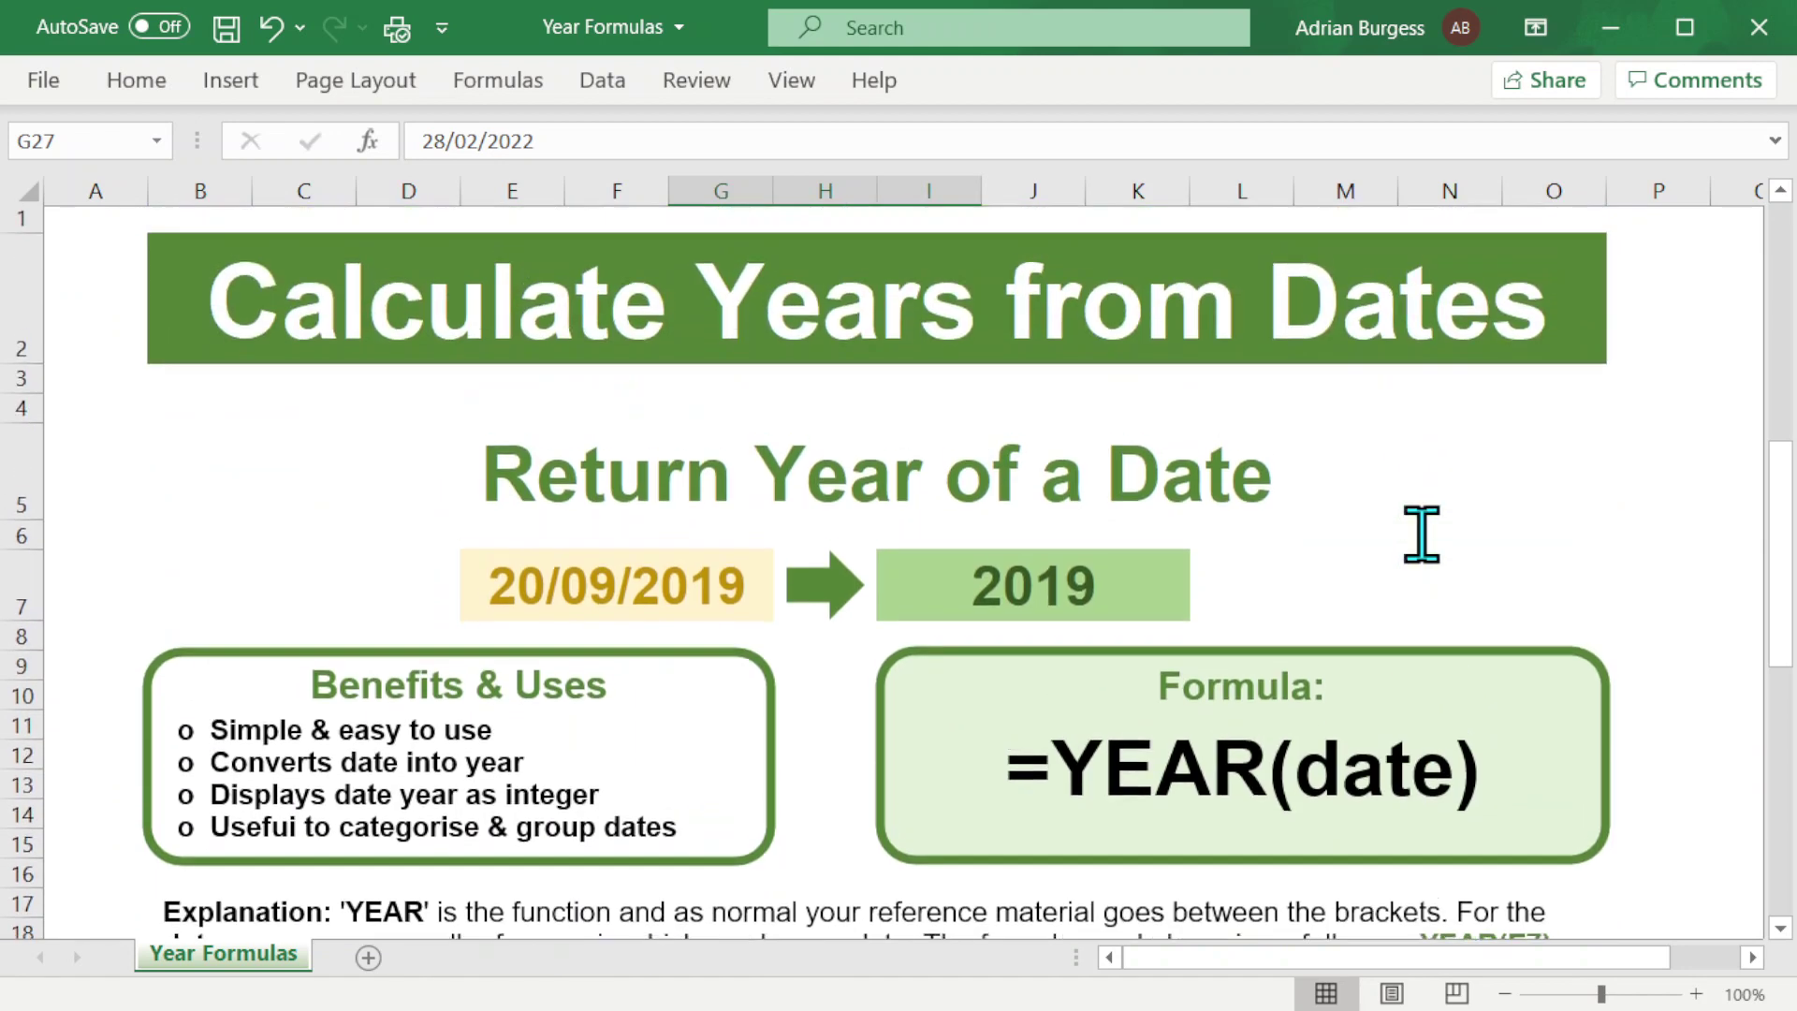
scroll(1412, 533, down, 2)
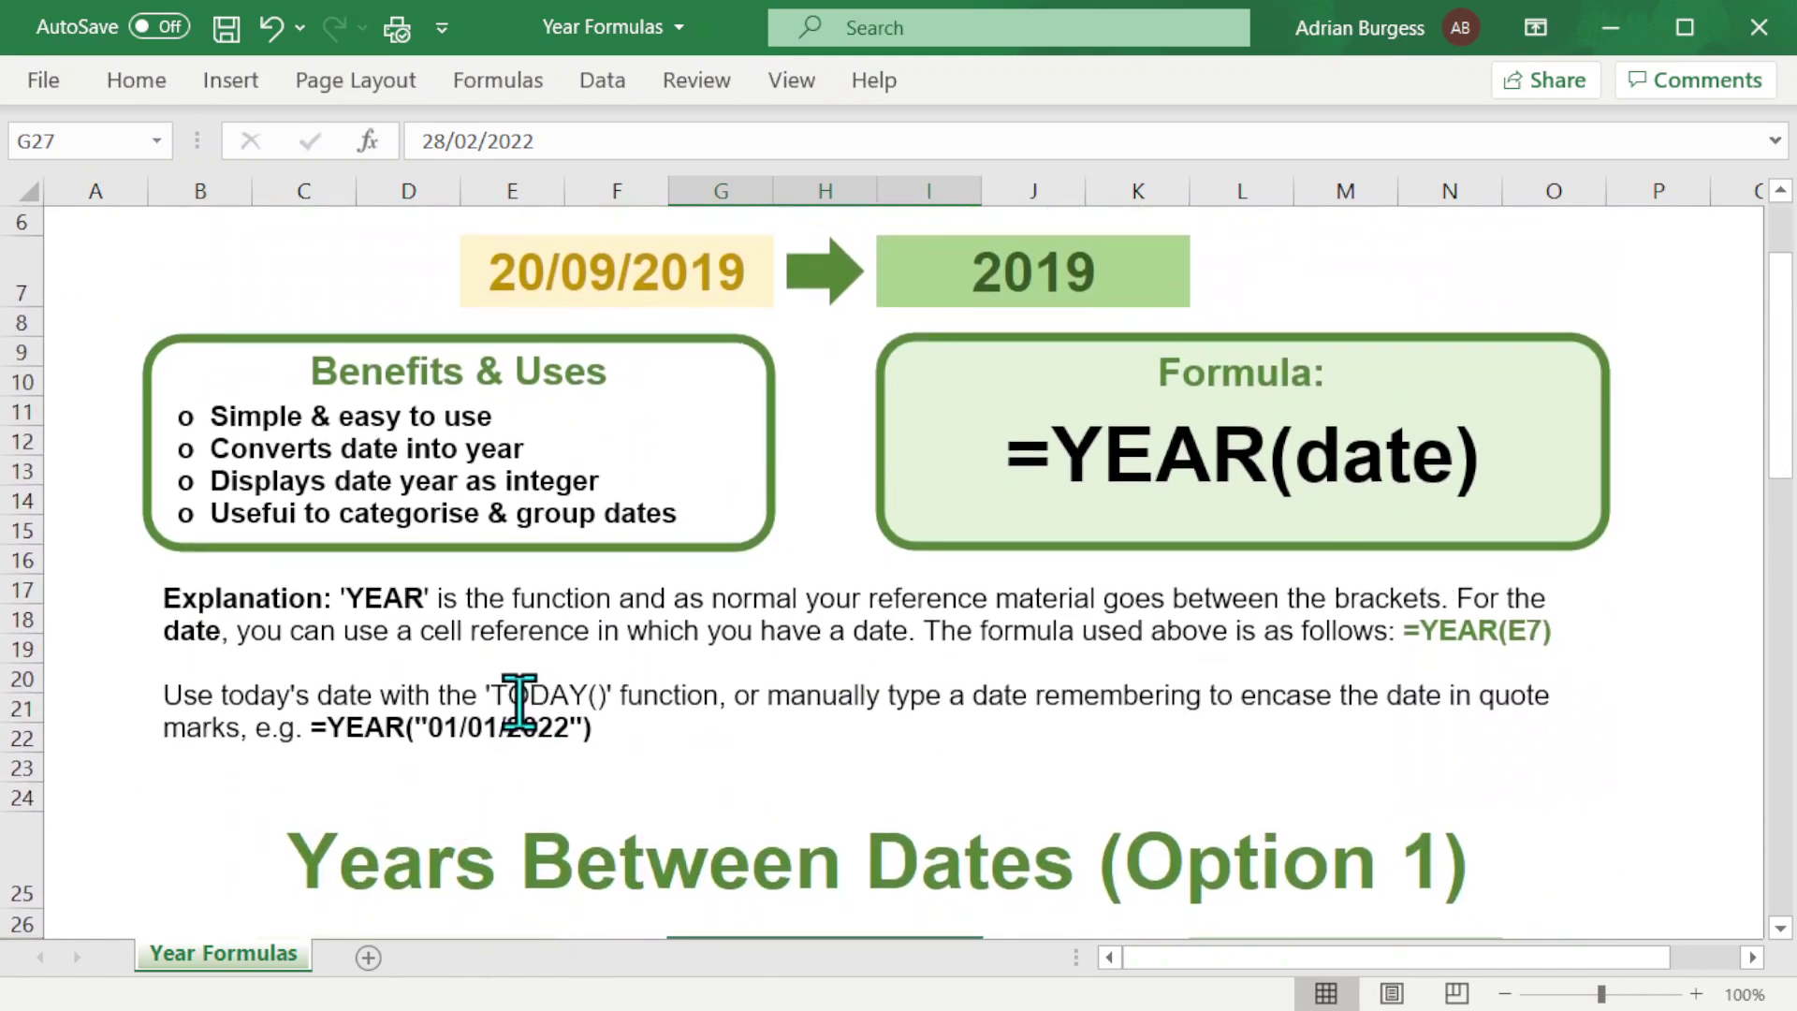
click(499, 697)
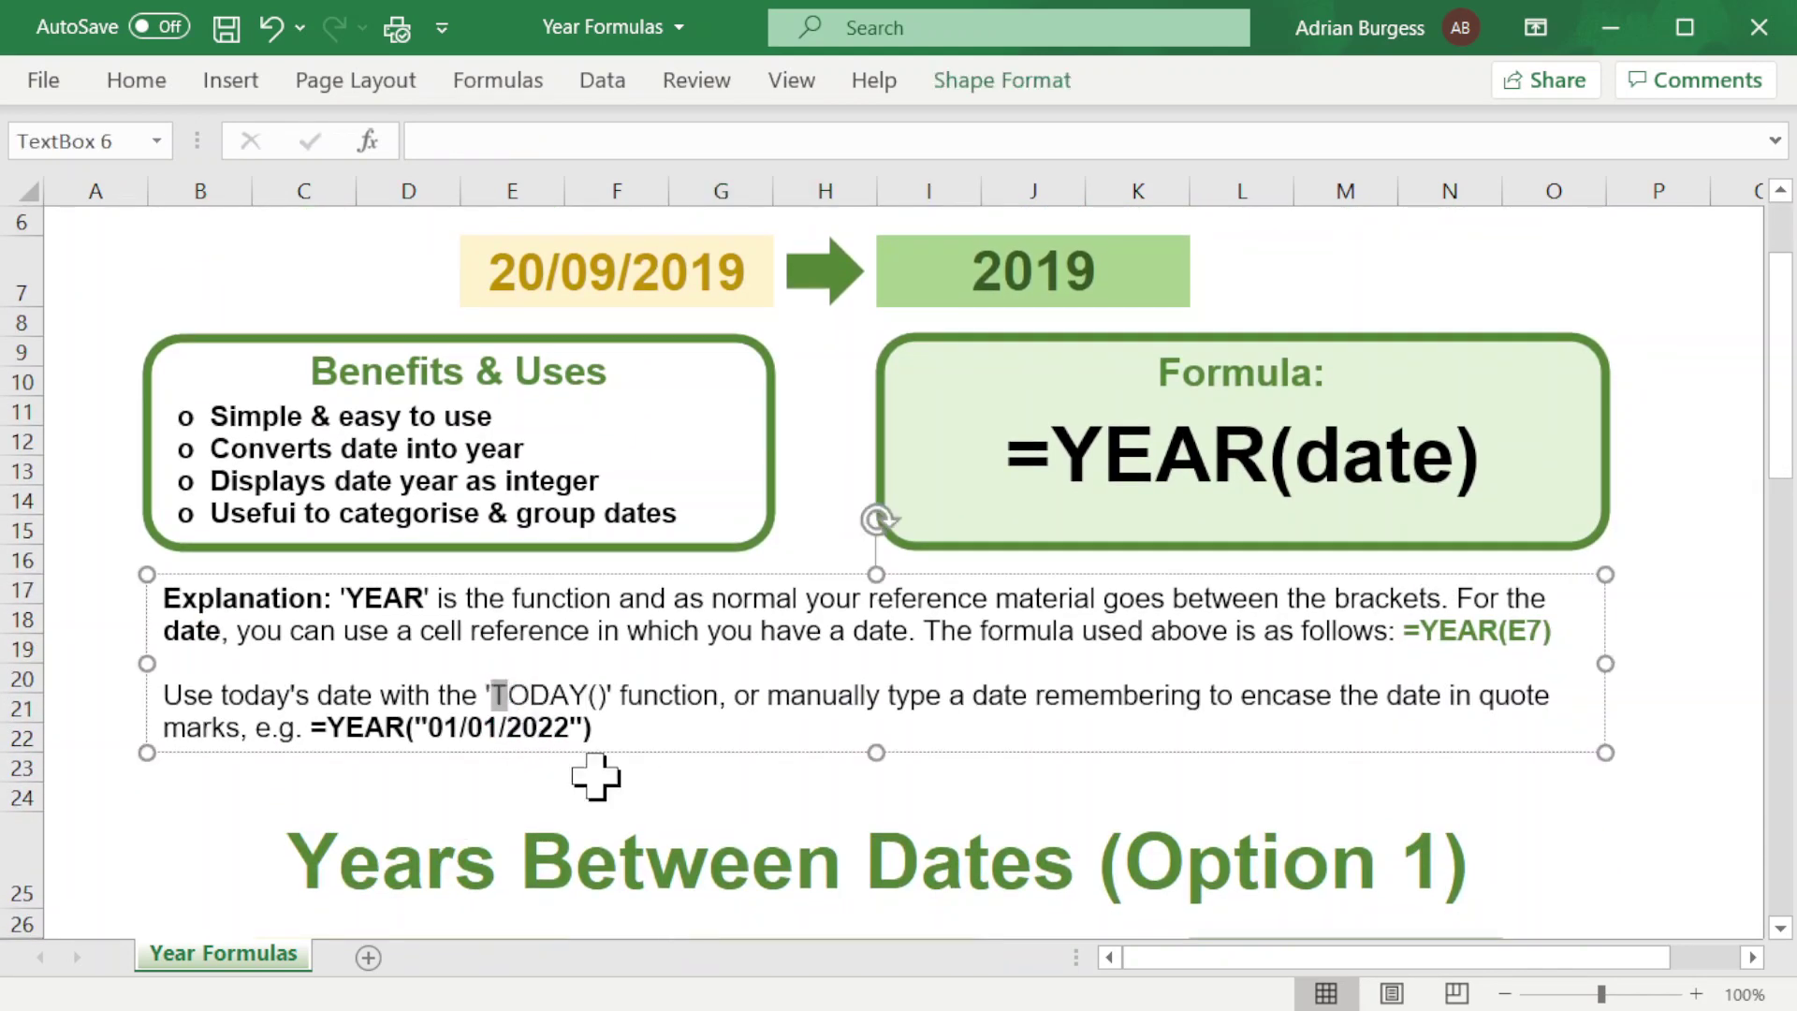
scroll(689, 763, down, 4)
scroll(689, 762, down, 1)
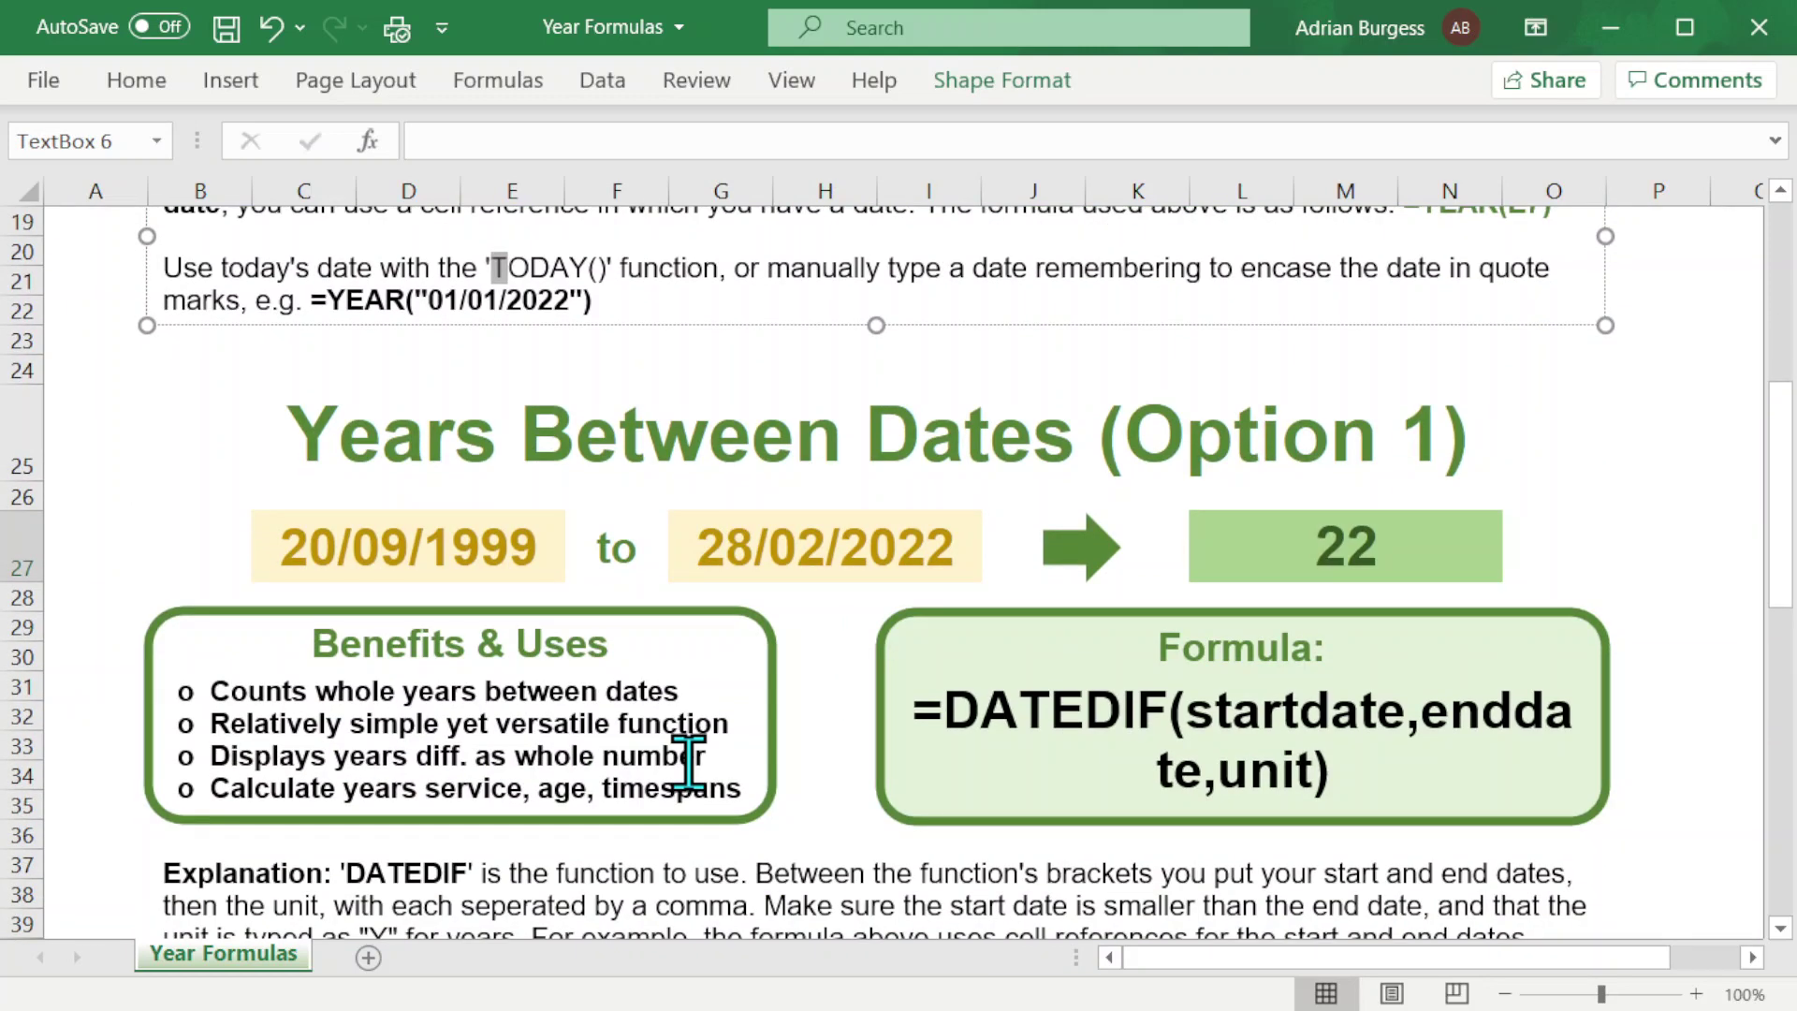
scroll(689, 763, down, 3)
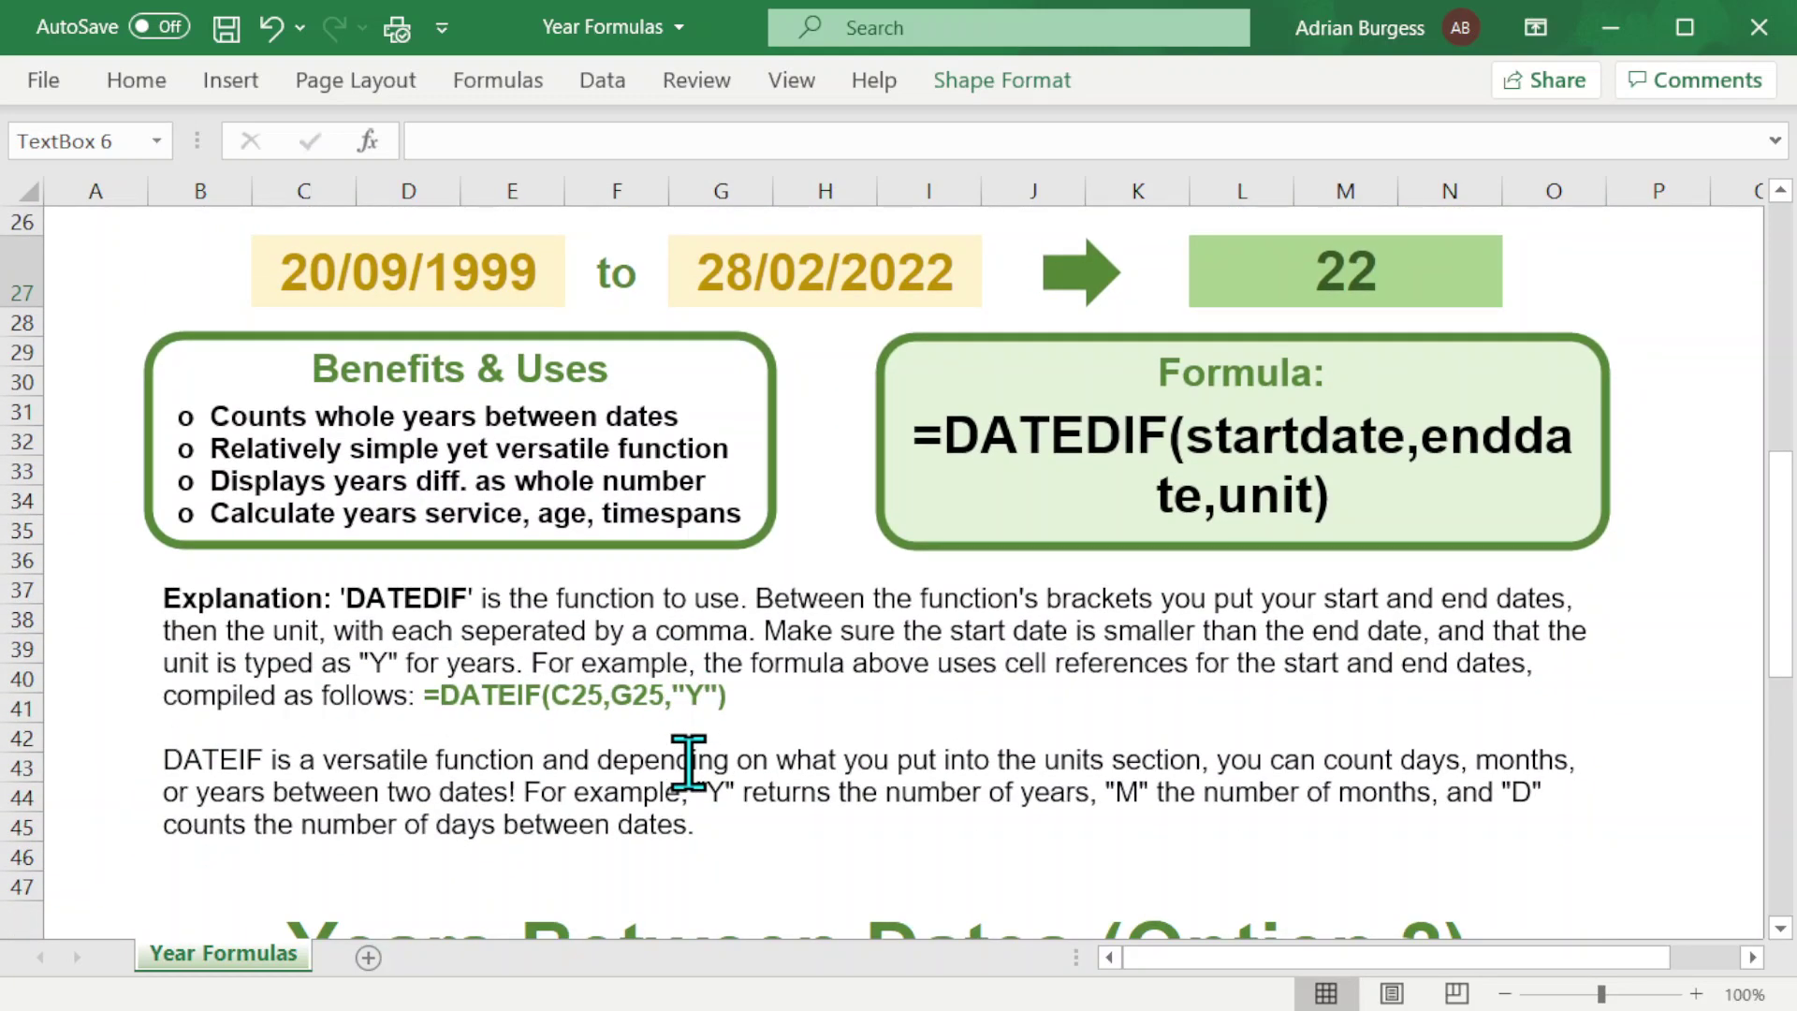
click(1451, 267)
scroll(1573, 411, up, 1)
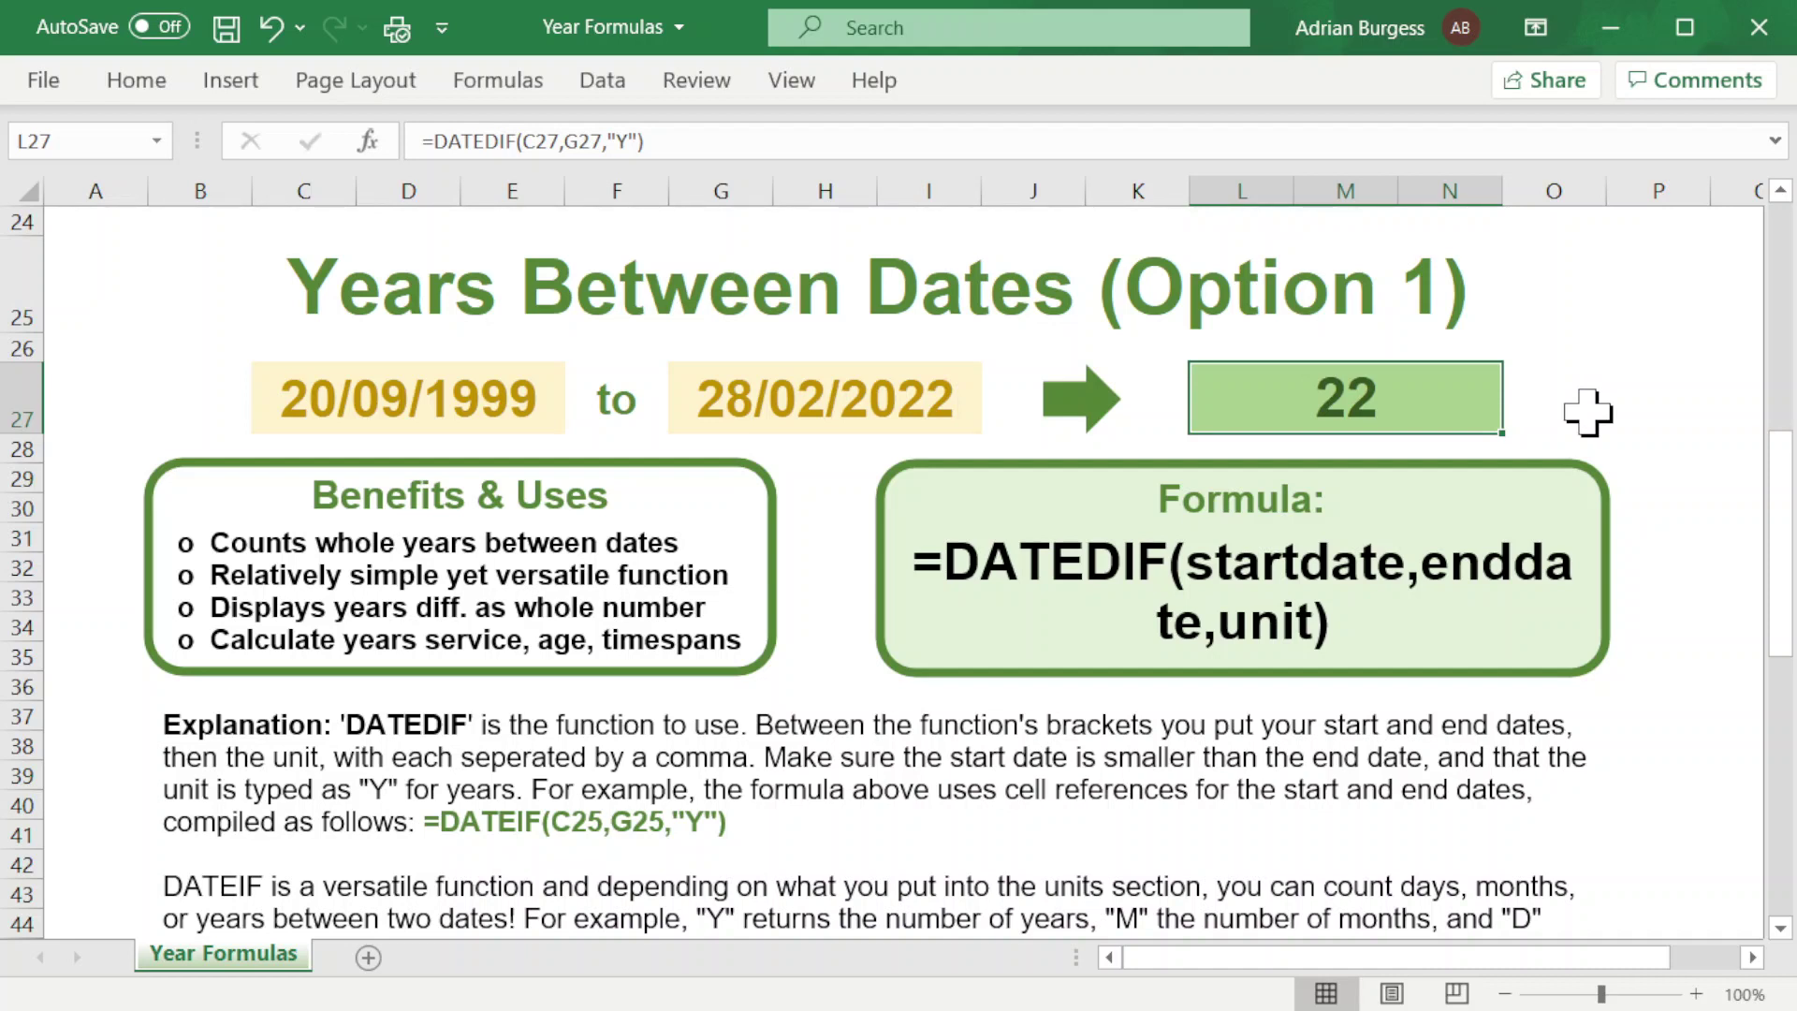
In P27, start the formula =IF(L27>20,"20-30 Years" off the DATEDIF result.
click(1637, 412)
text(=)
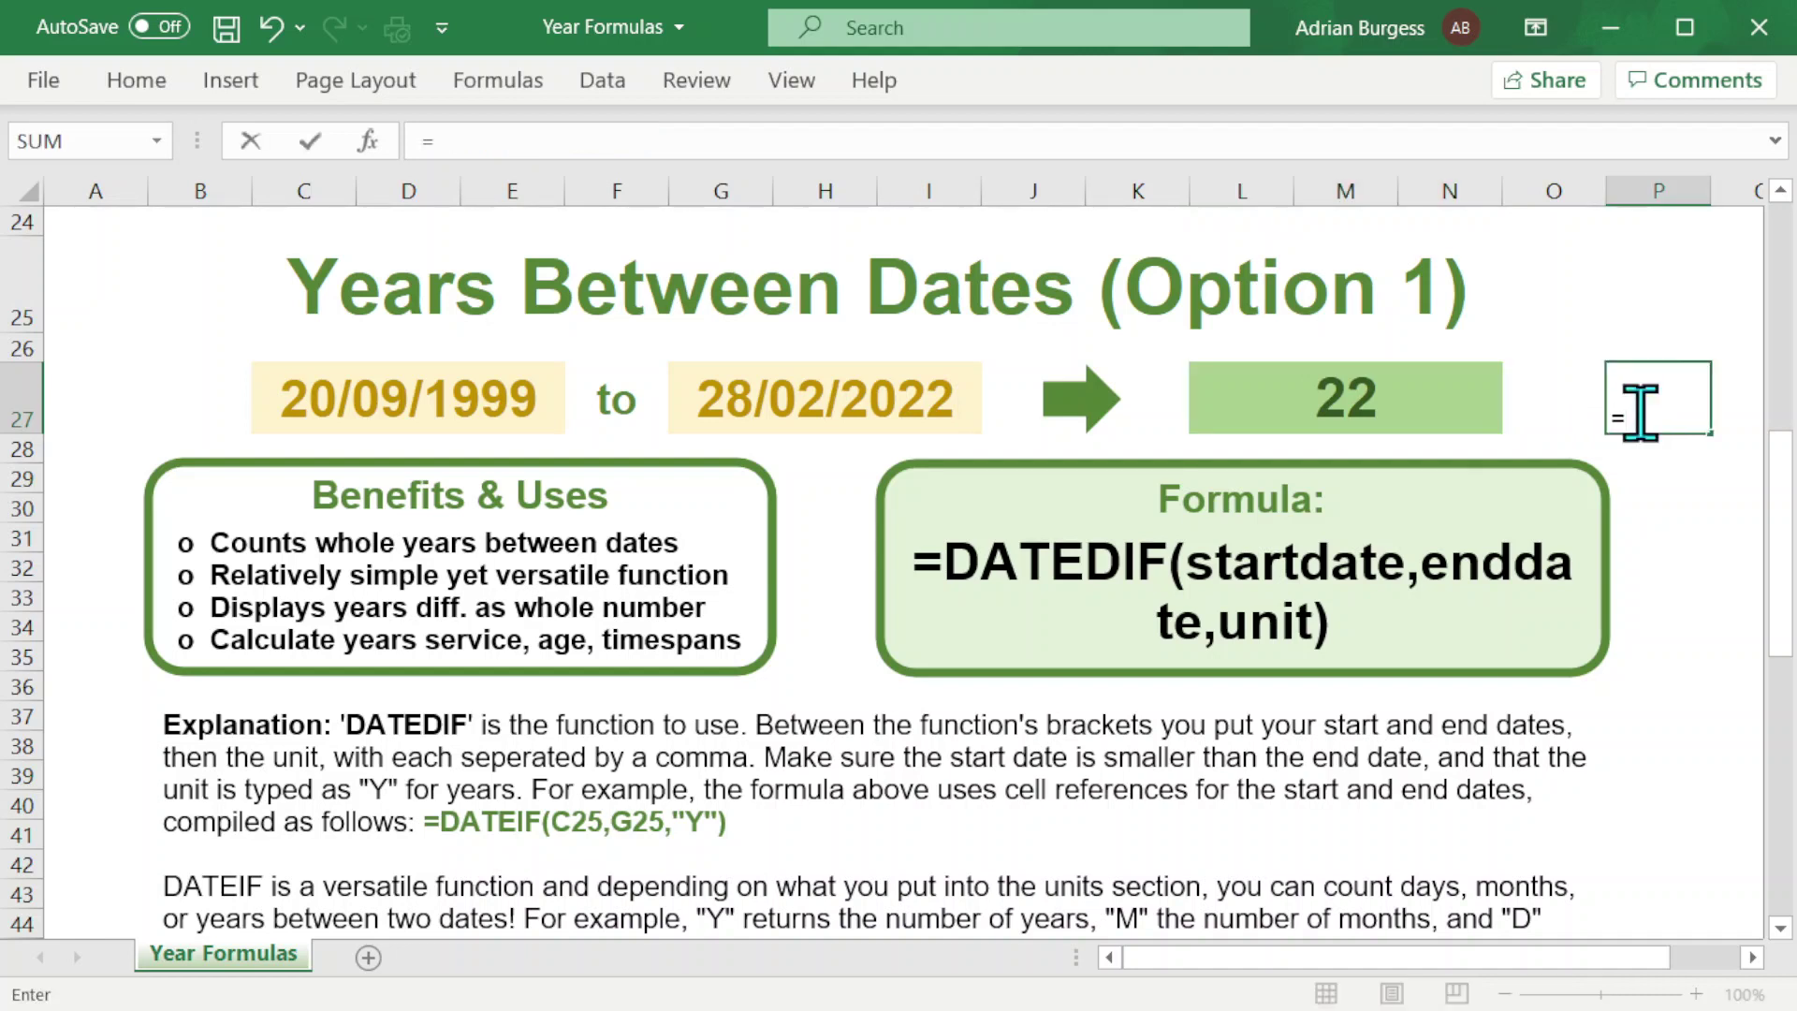
text(lF()
click(1327, 409)
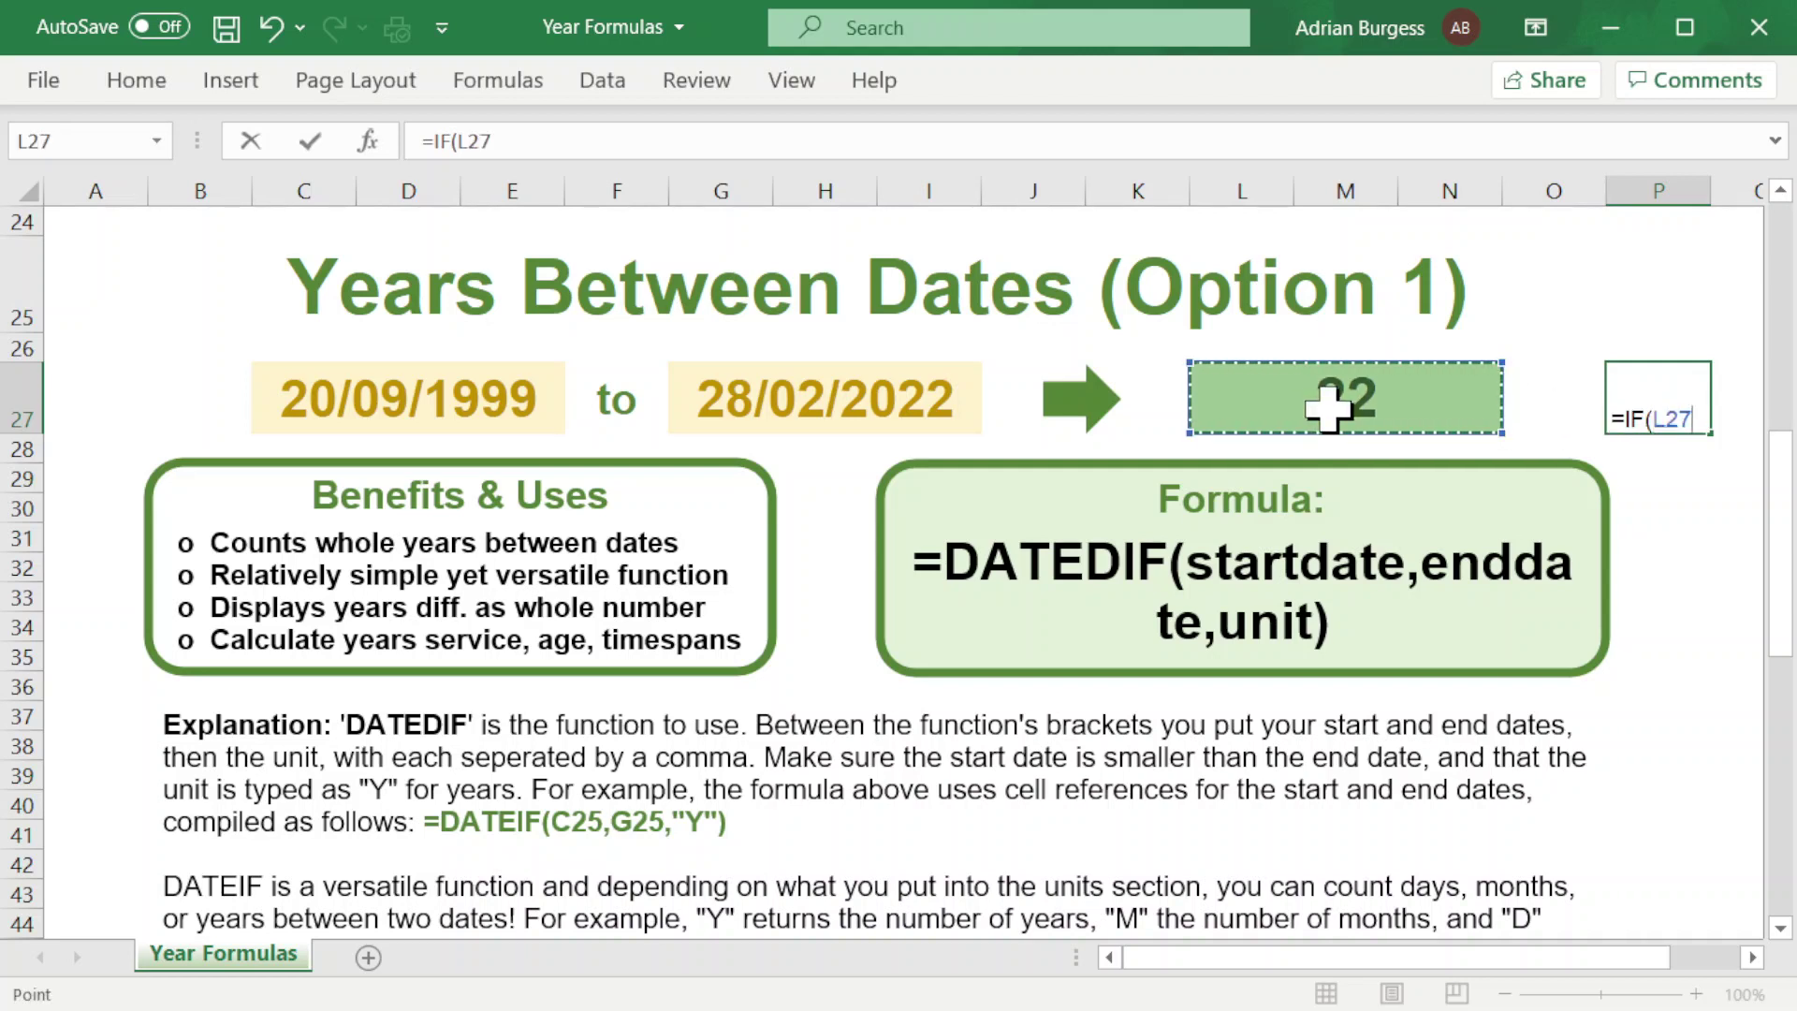
text(>)
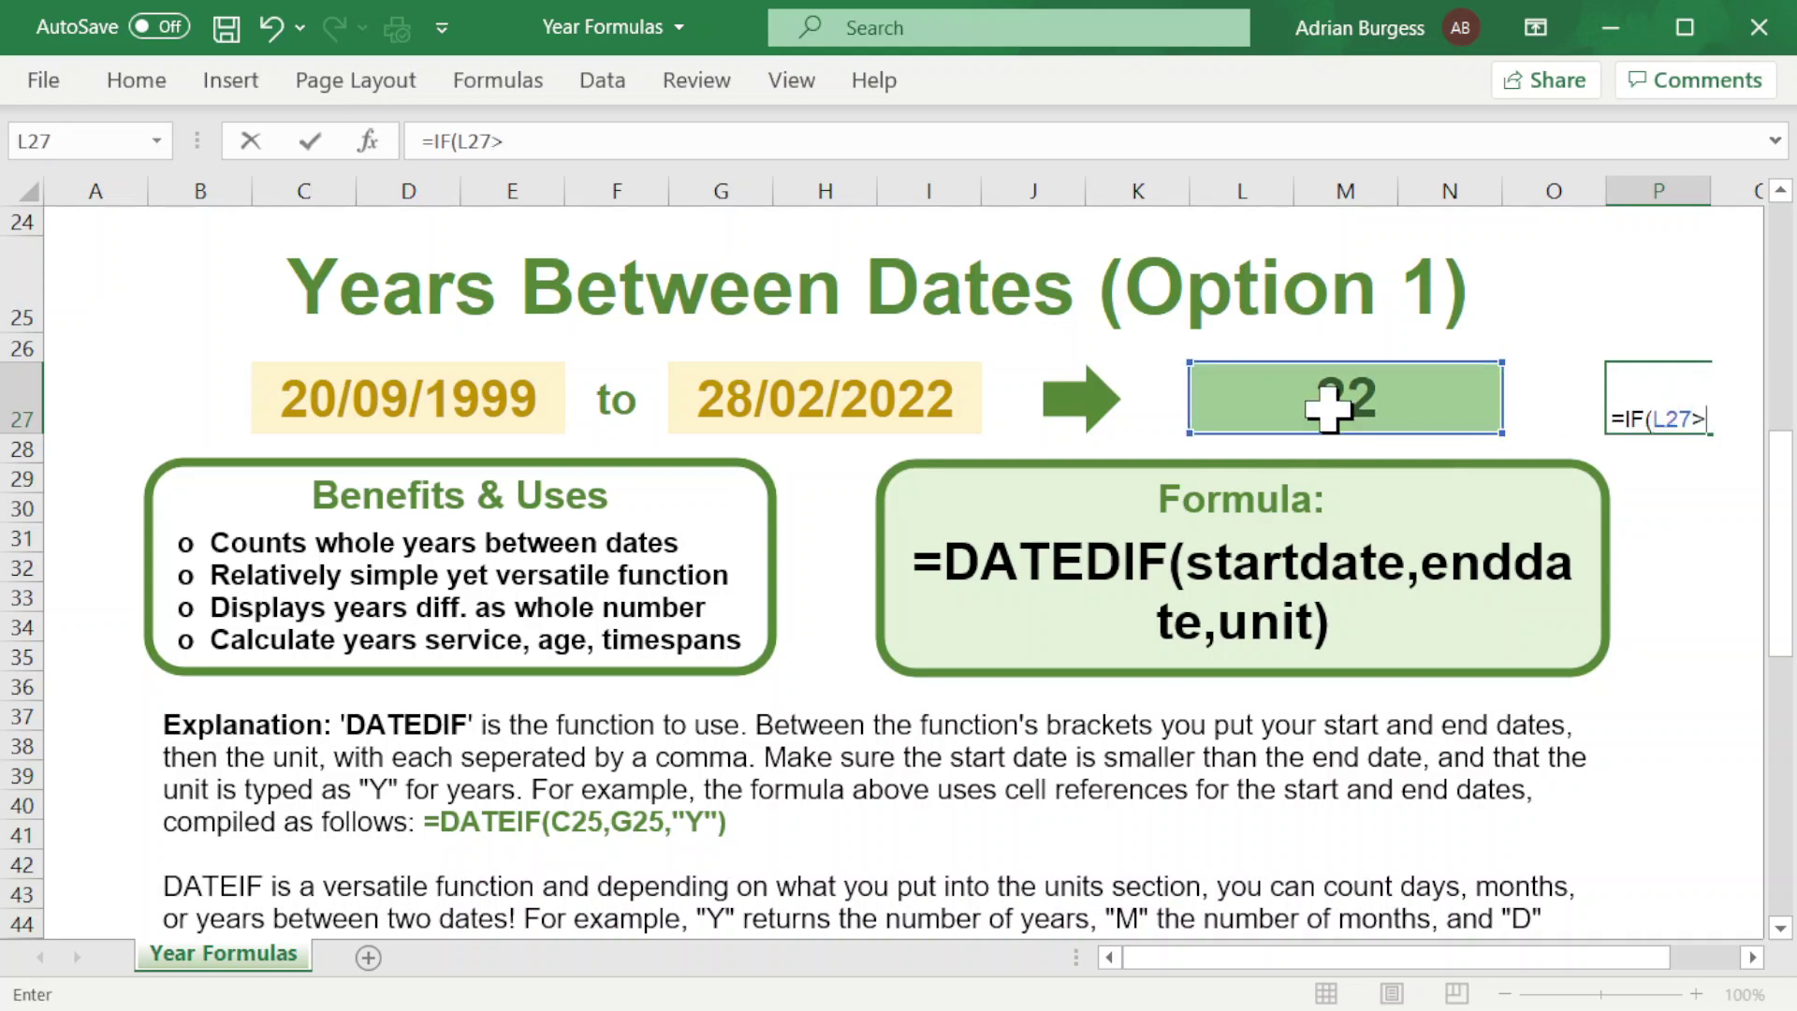
text(20,"20)
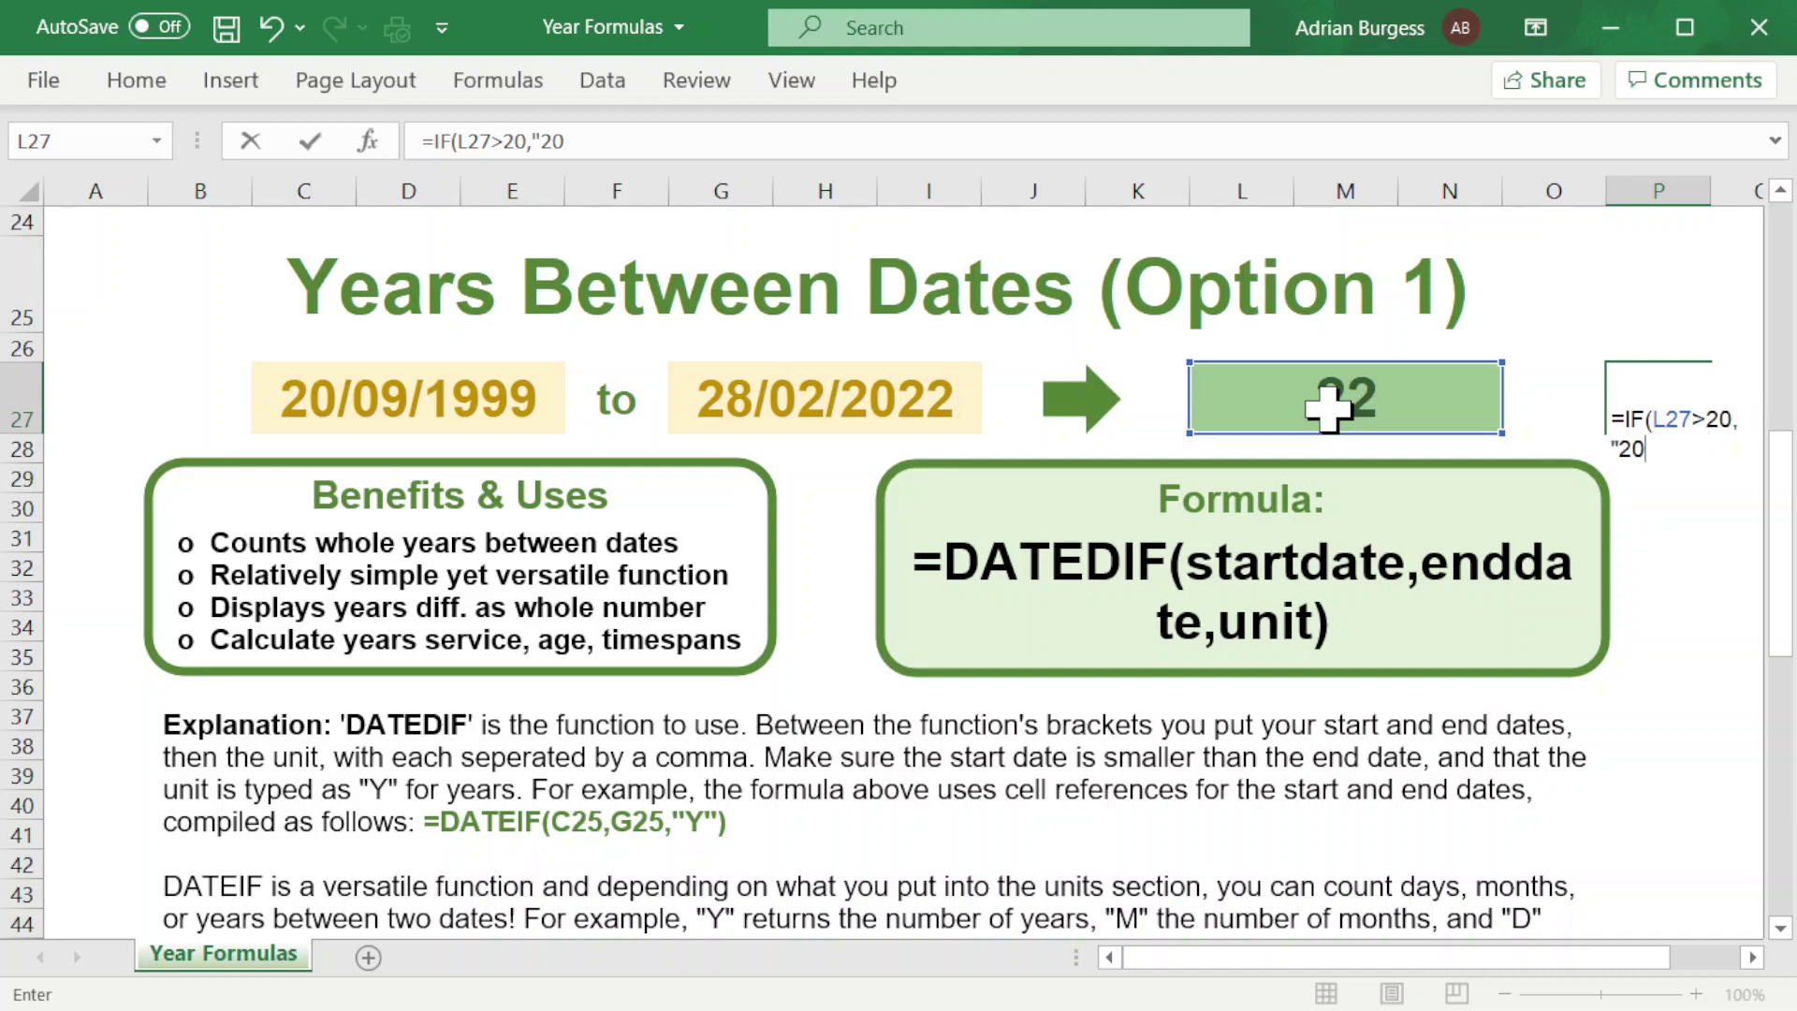
text(-30 Years")
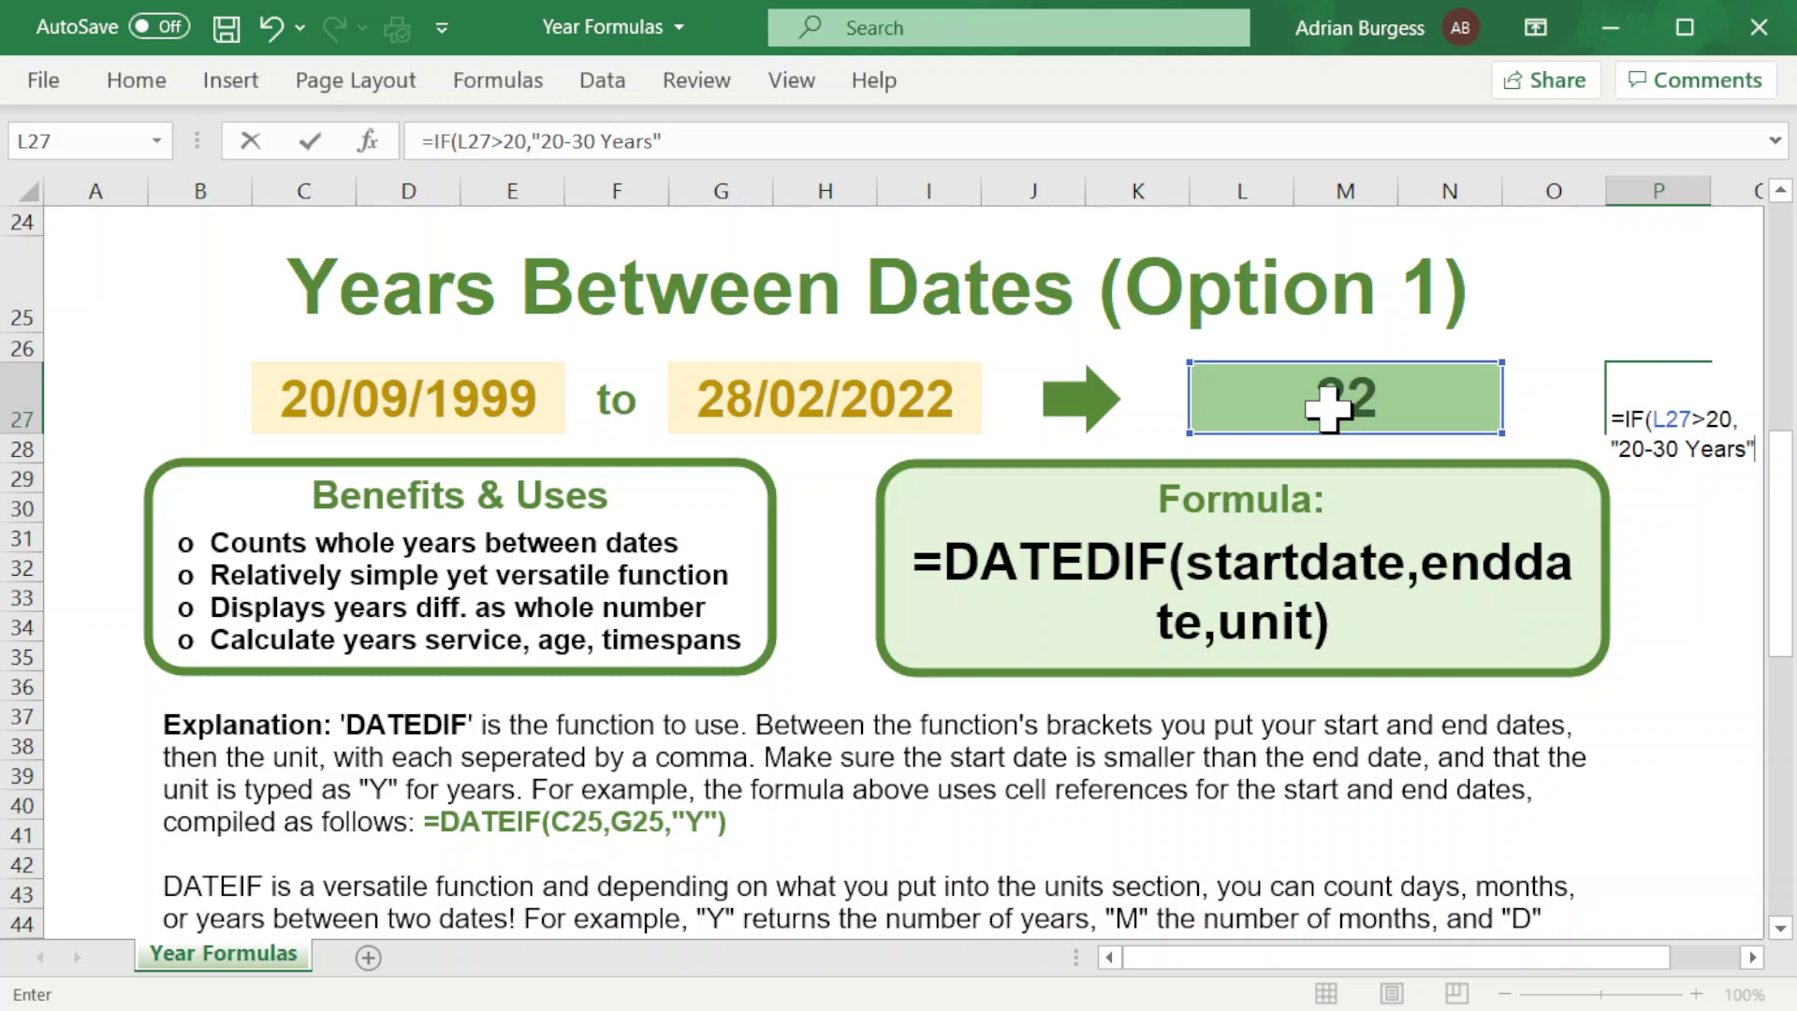
Begin a nested IF on L27, then cancel the formula and scroll down to Option 2.
text(,IF()
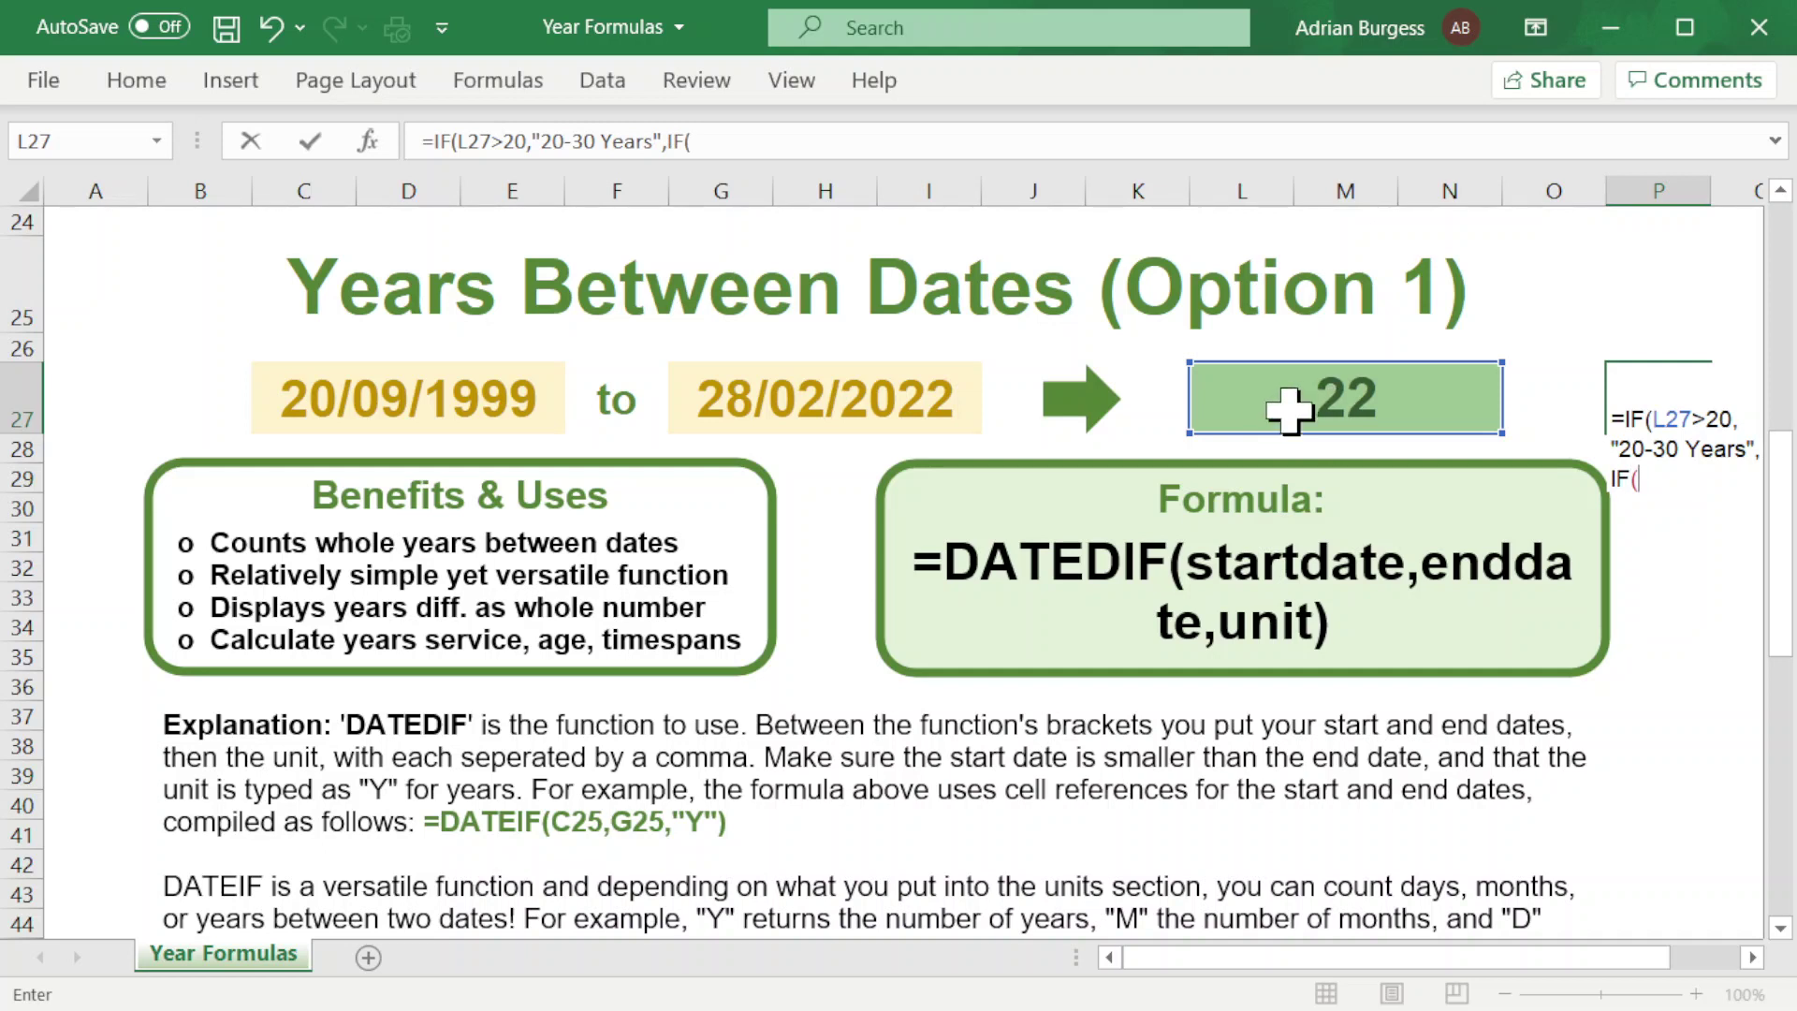
click(1320, 400)
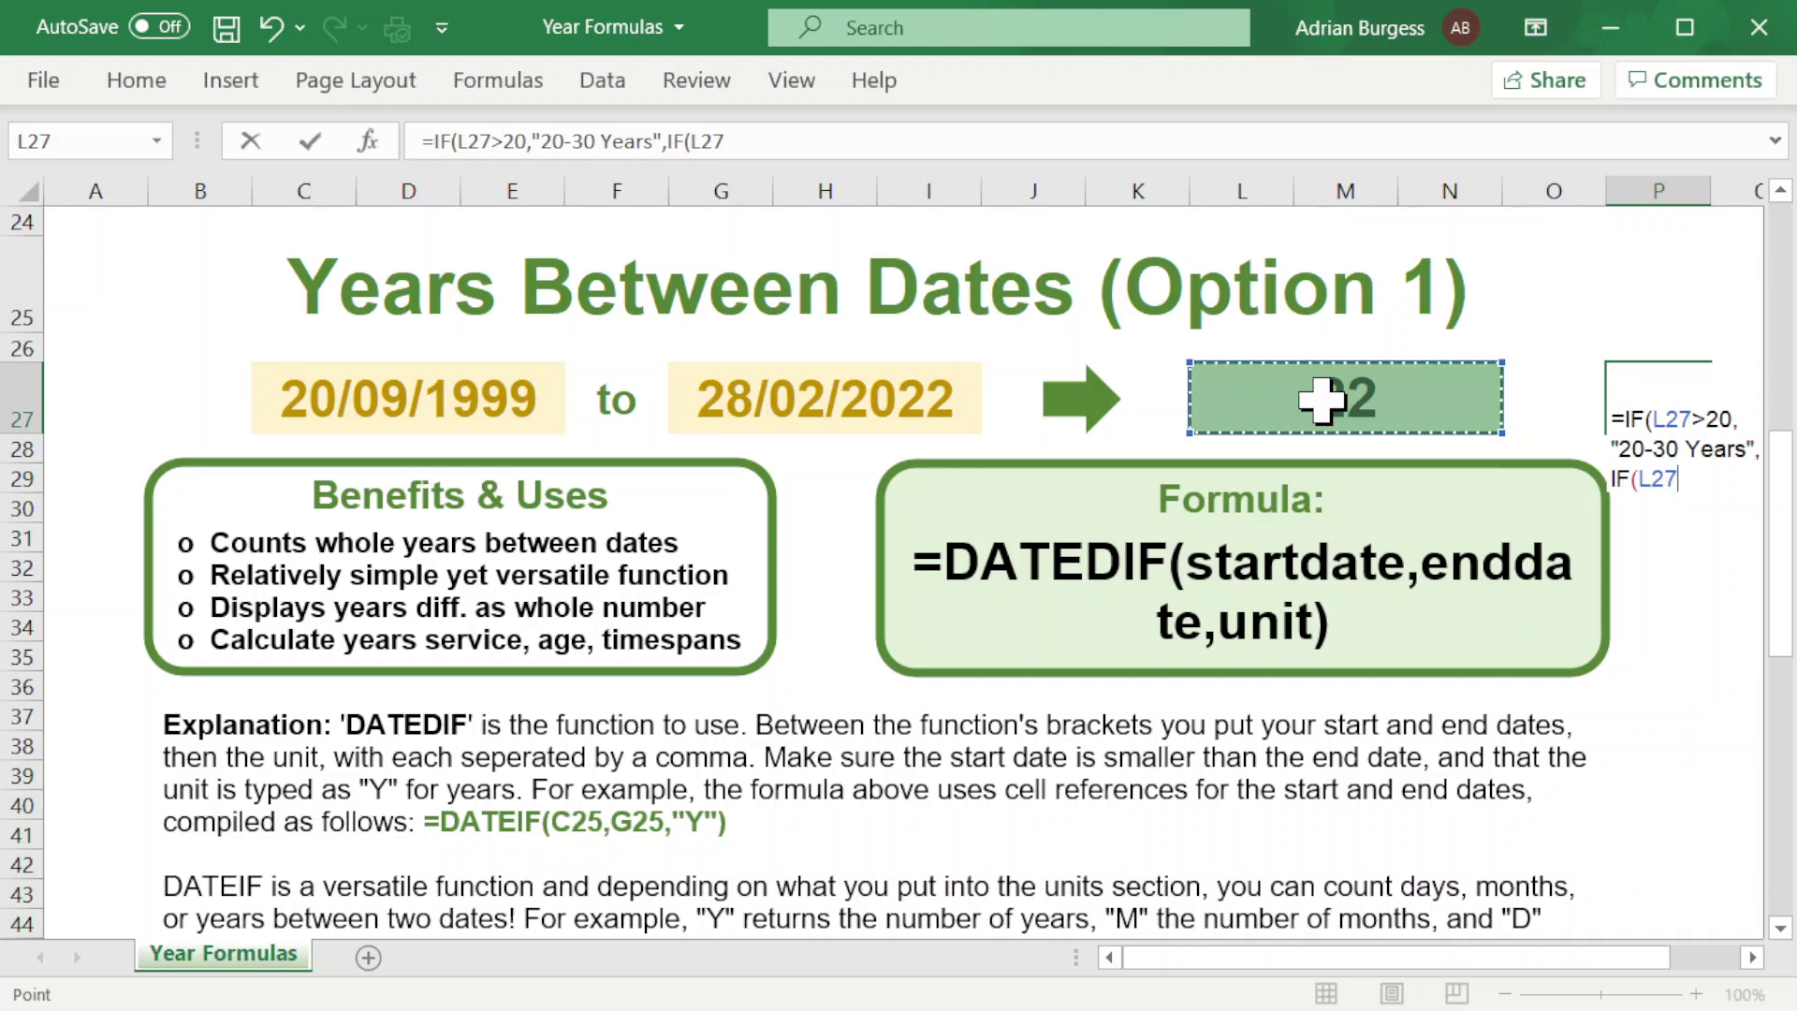
key(Escape)
scroll(1321, 401, down, 8)
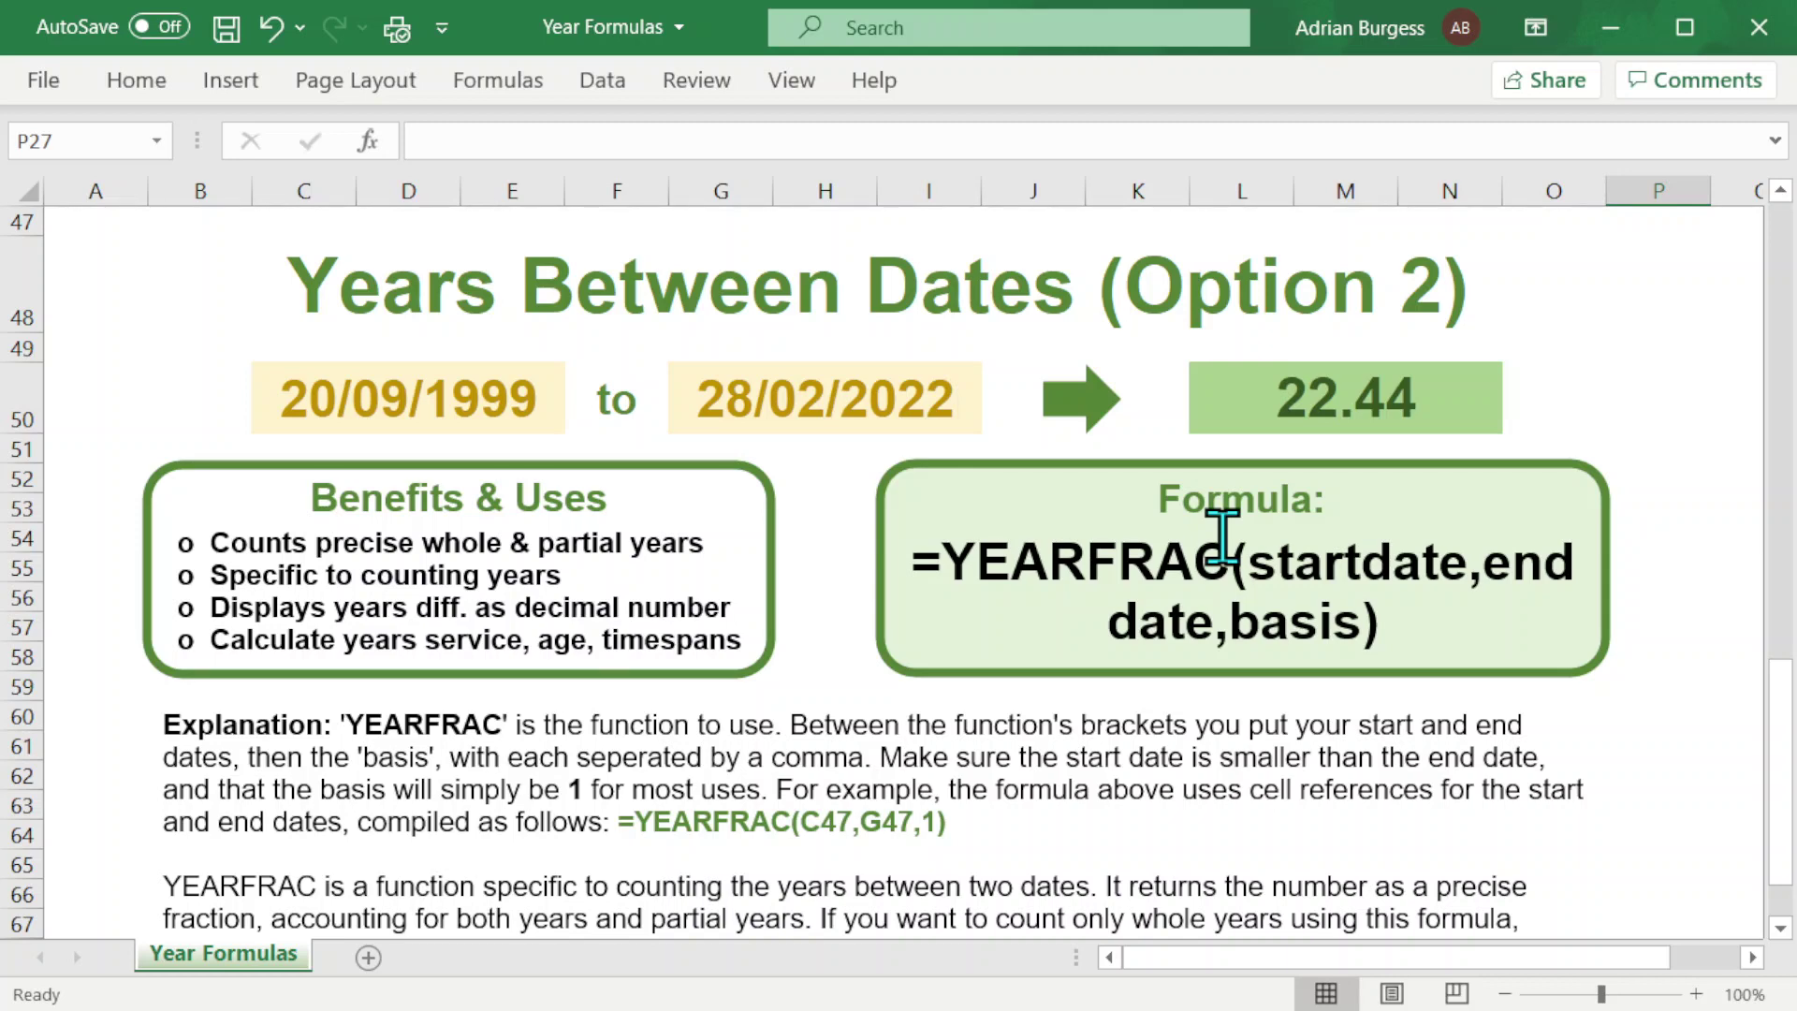
Select L50 to reveal =YEARFRAC(C50,G50,1) behind the 22.44 years result.
scroll(1221, 538, down, 1)
scroll(1222, 538, up, 1)
click(1357, 404)
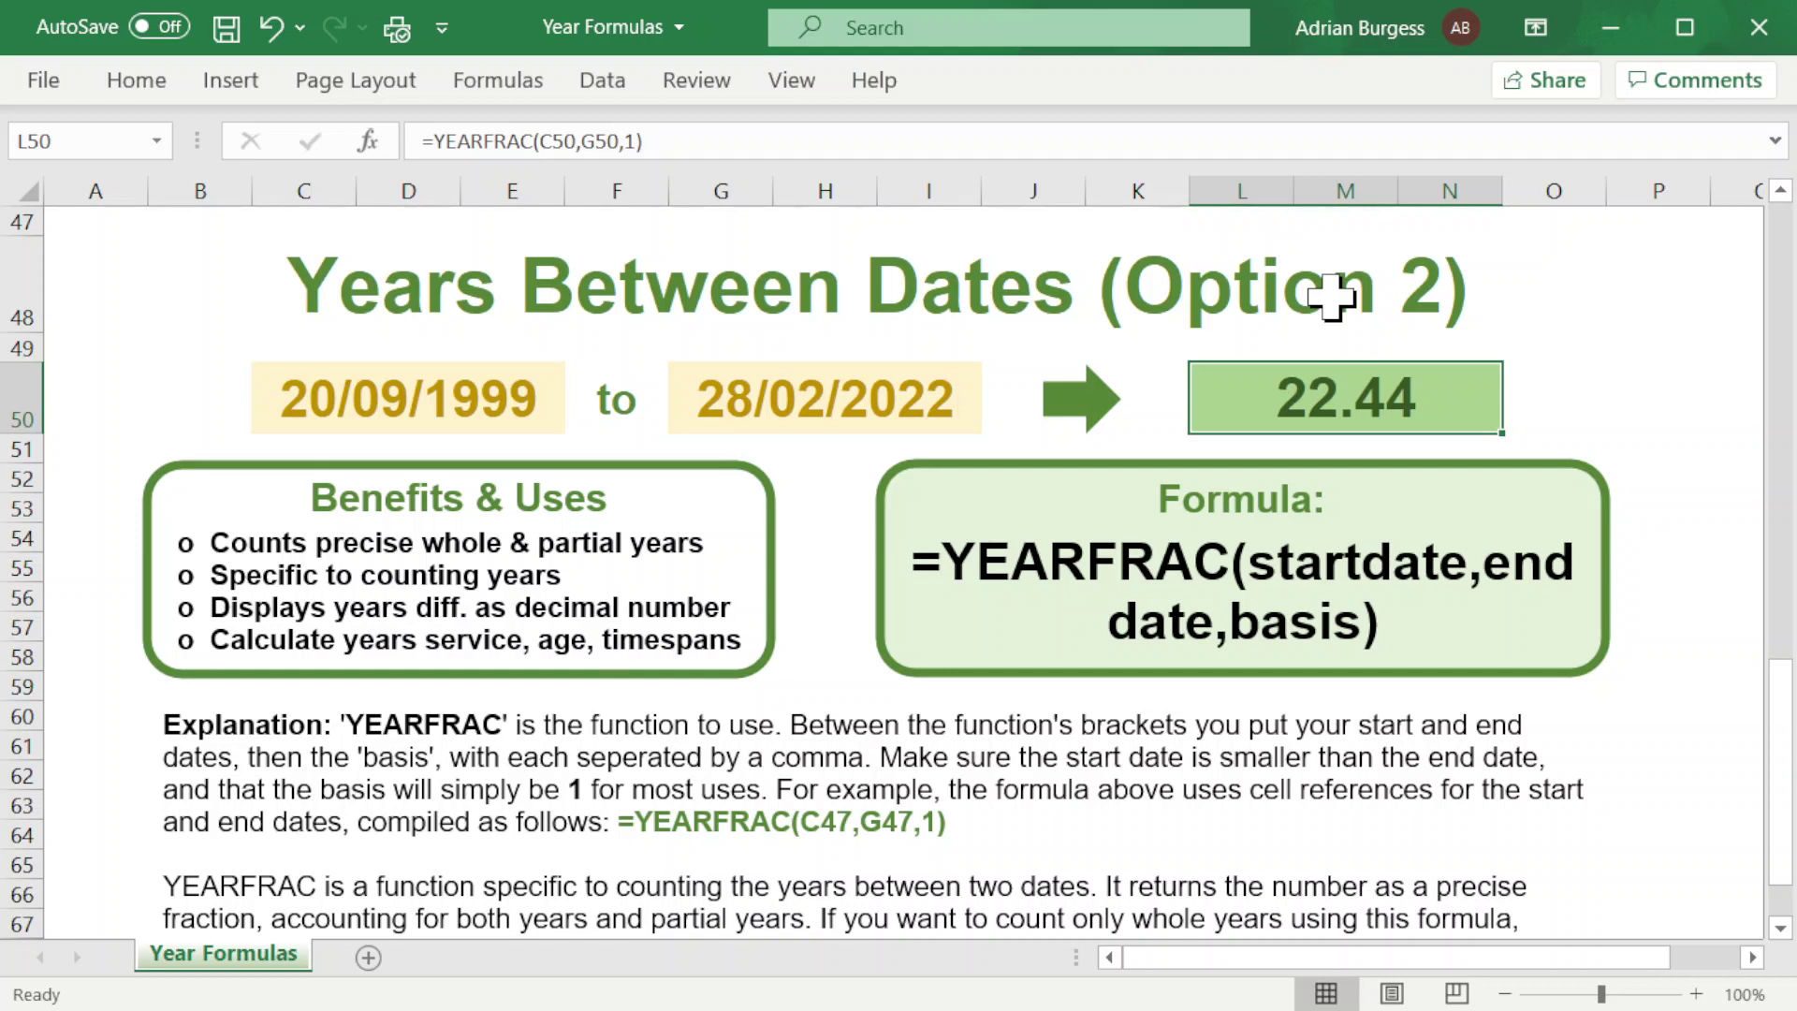
scroll(1331, 297, down, 2)
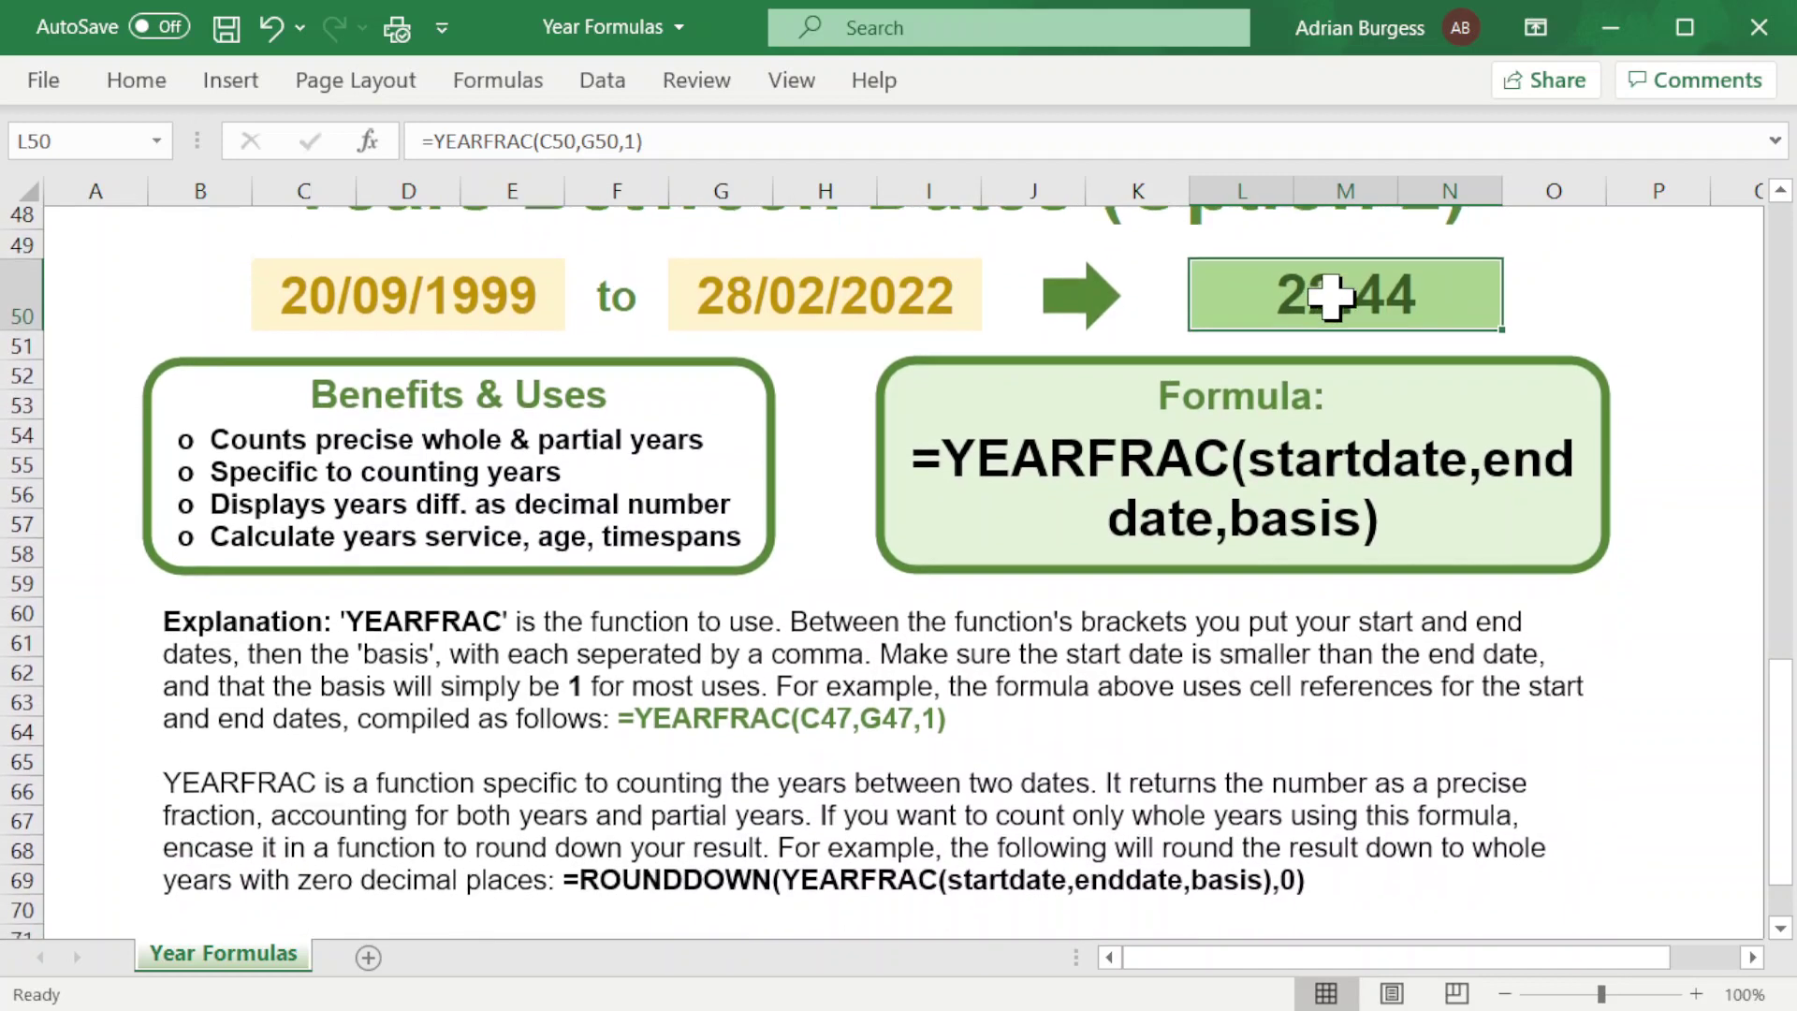
scroll(1331, 297, up, 1)
scroll(1331, 297, down, 1)
scroll(1331, 298, up, 1)
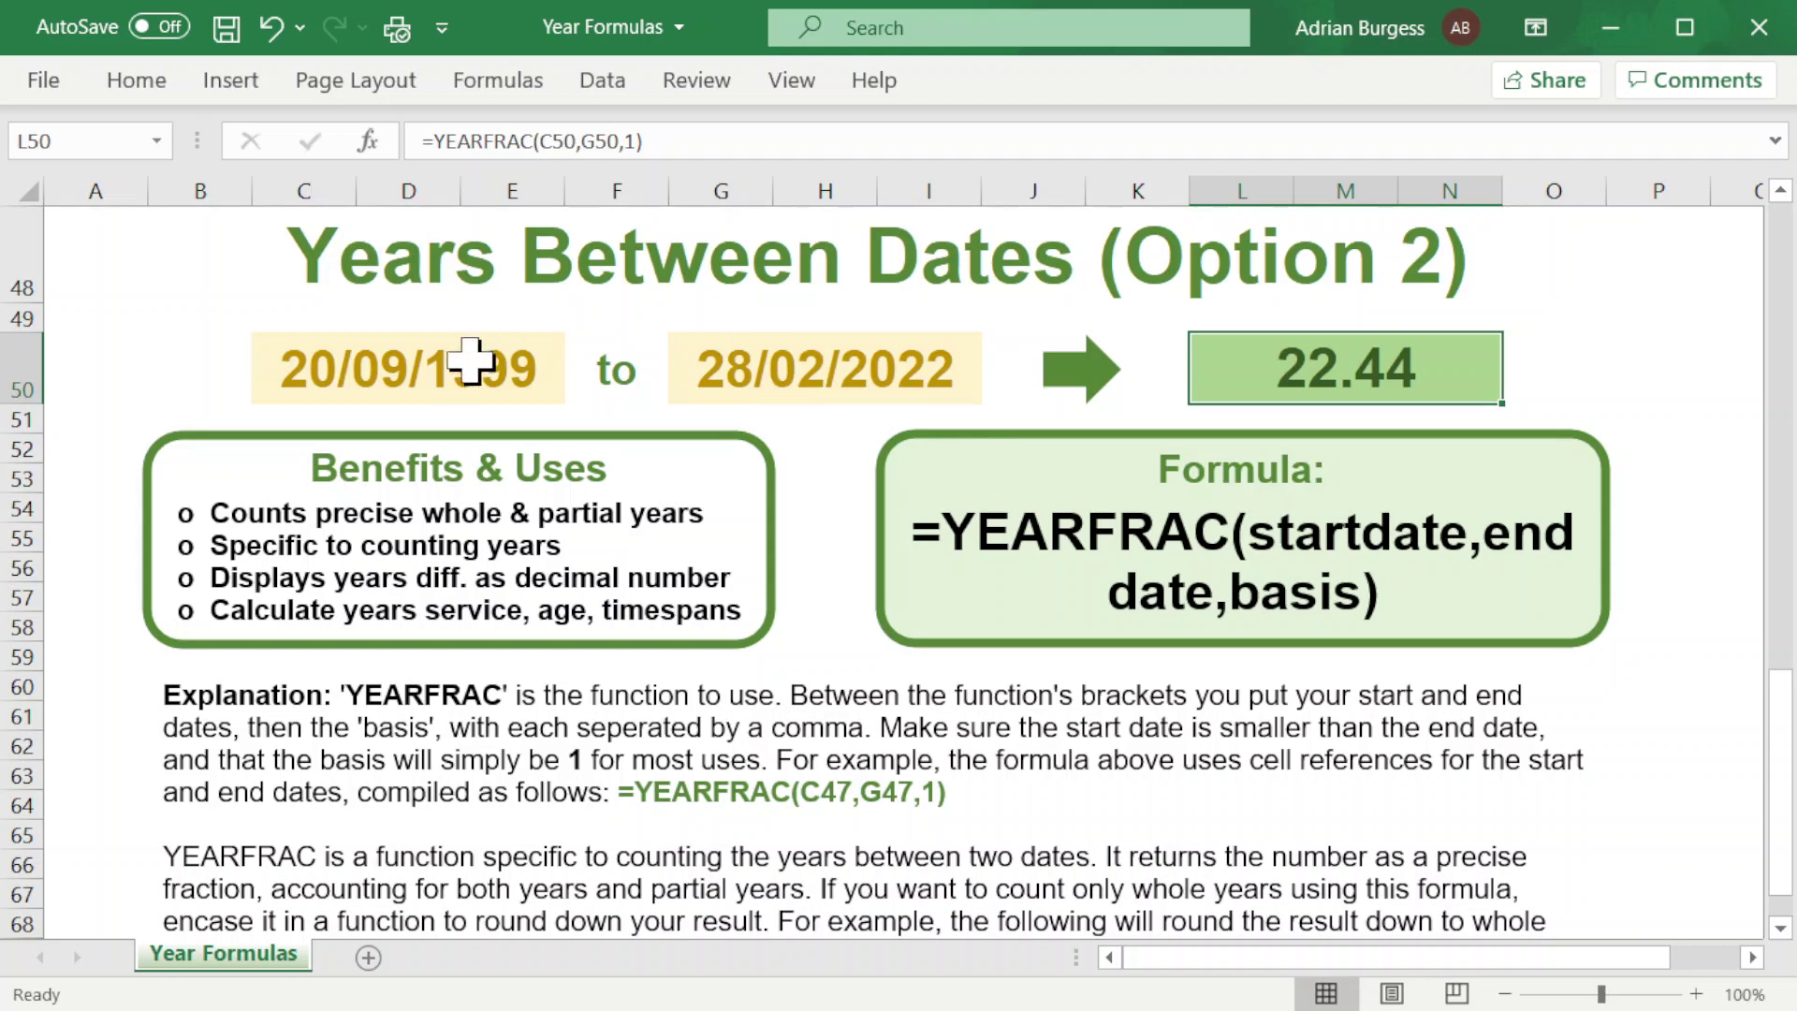
click(410, 372)
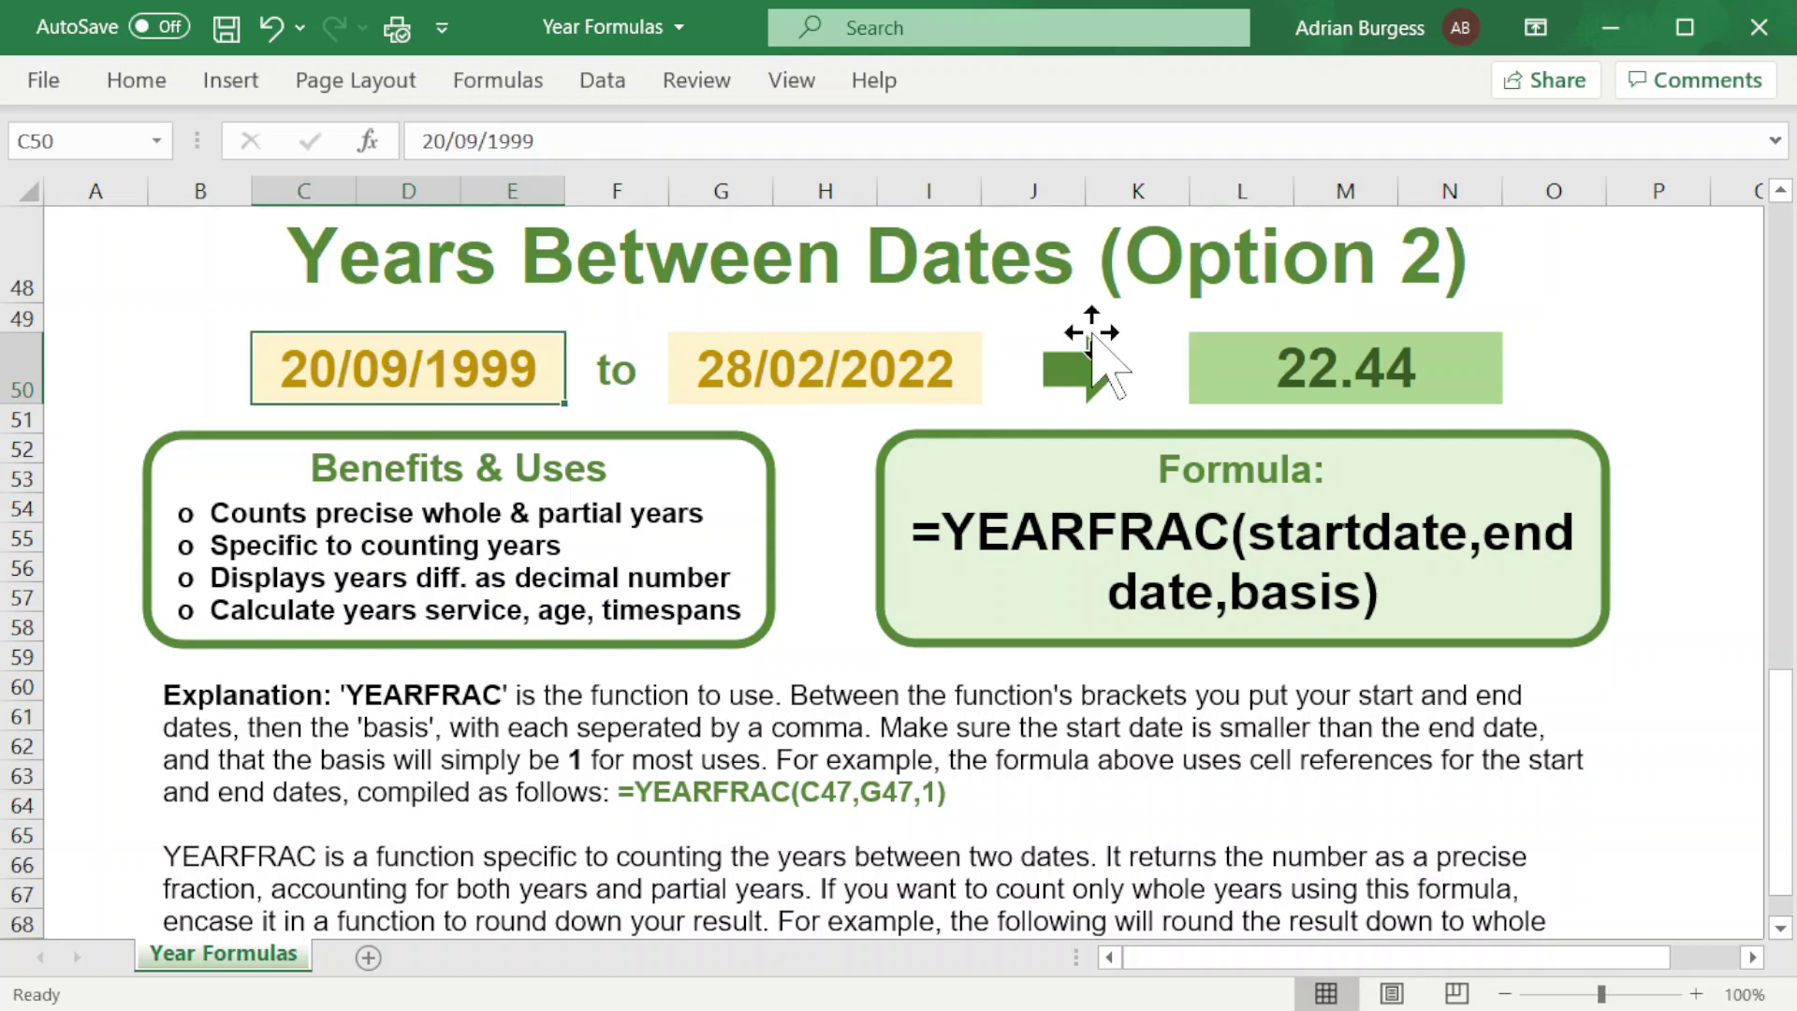
click(749, 363)
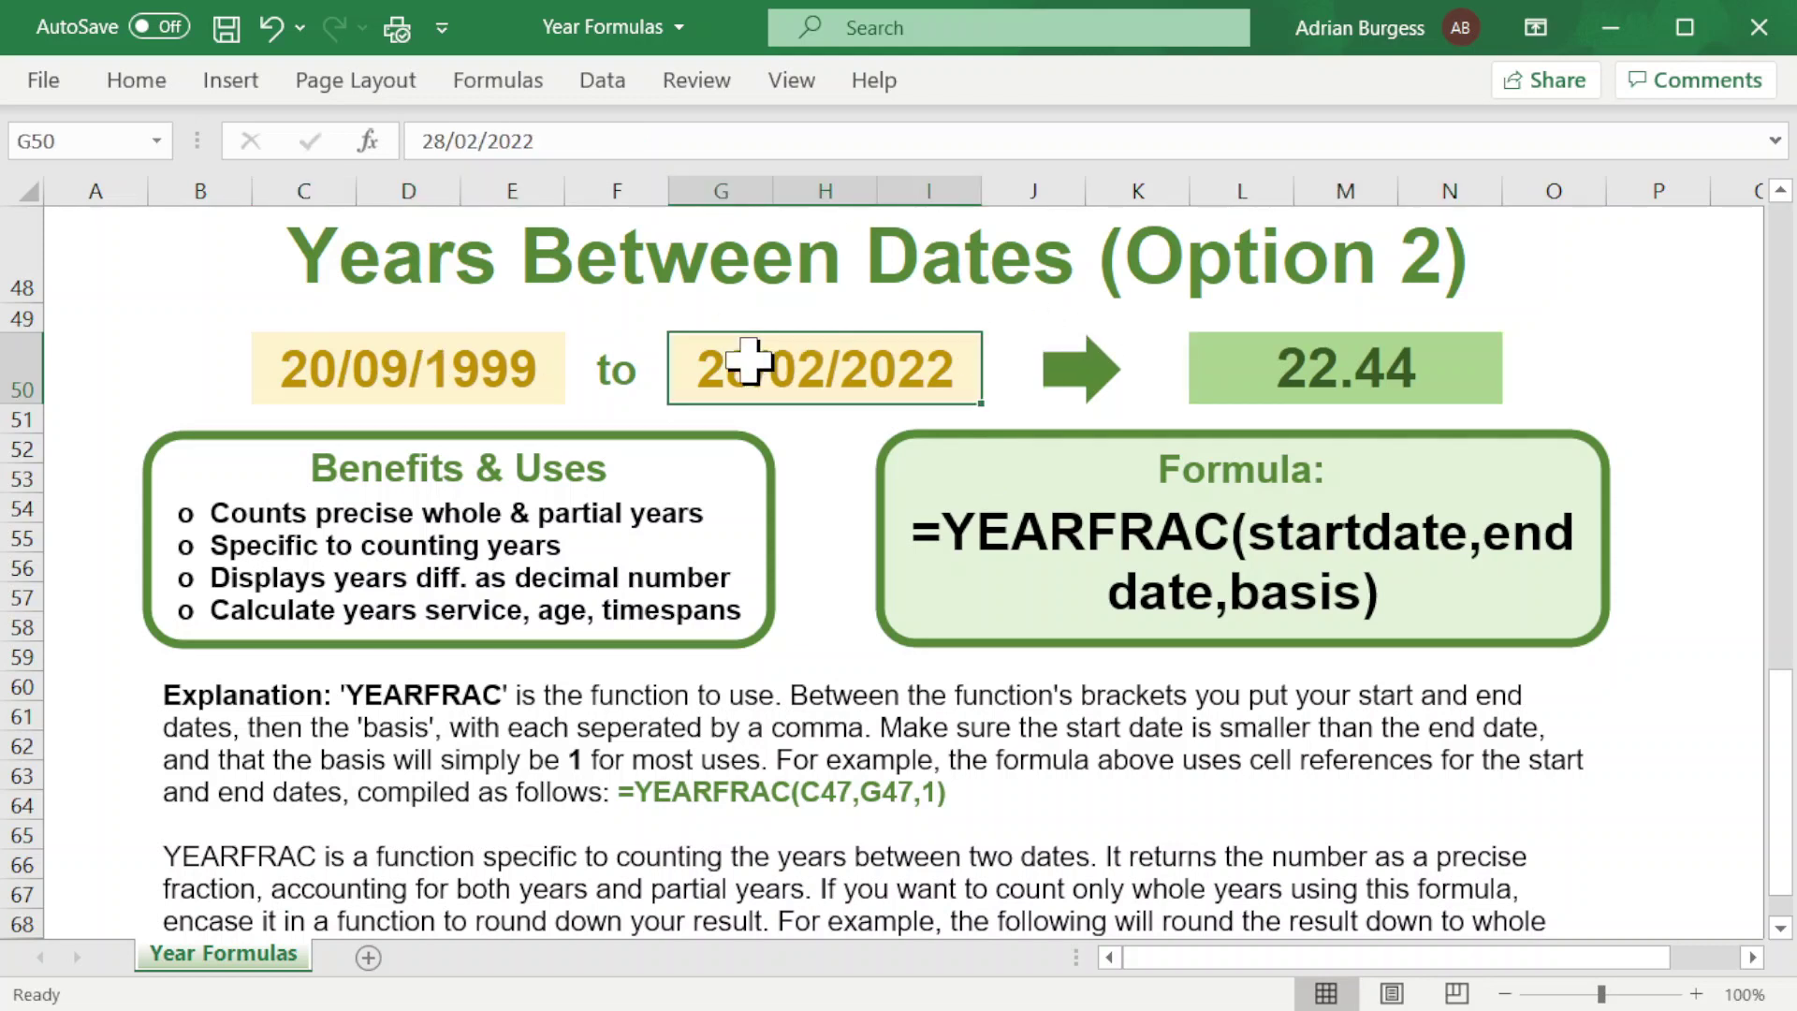
click(1277, 365)
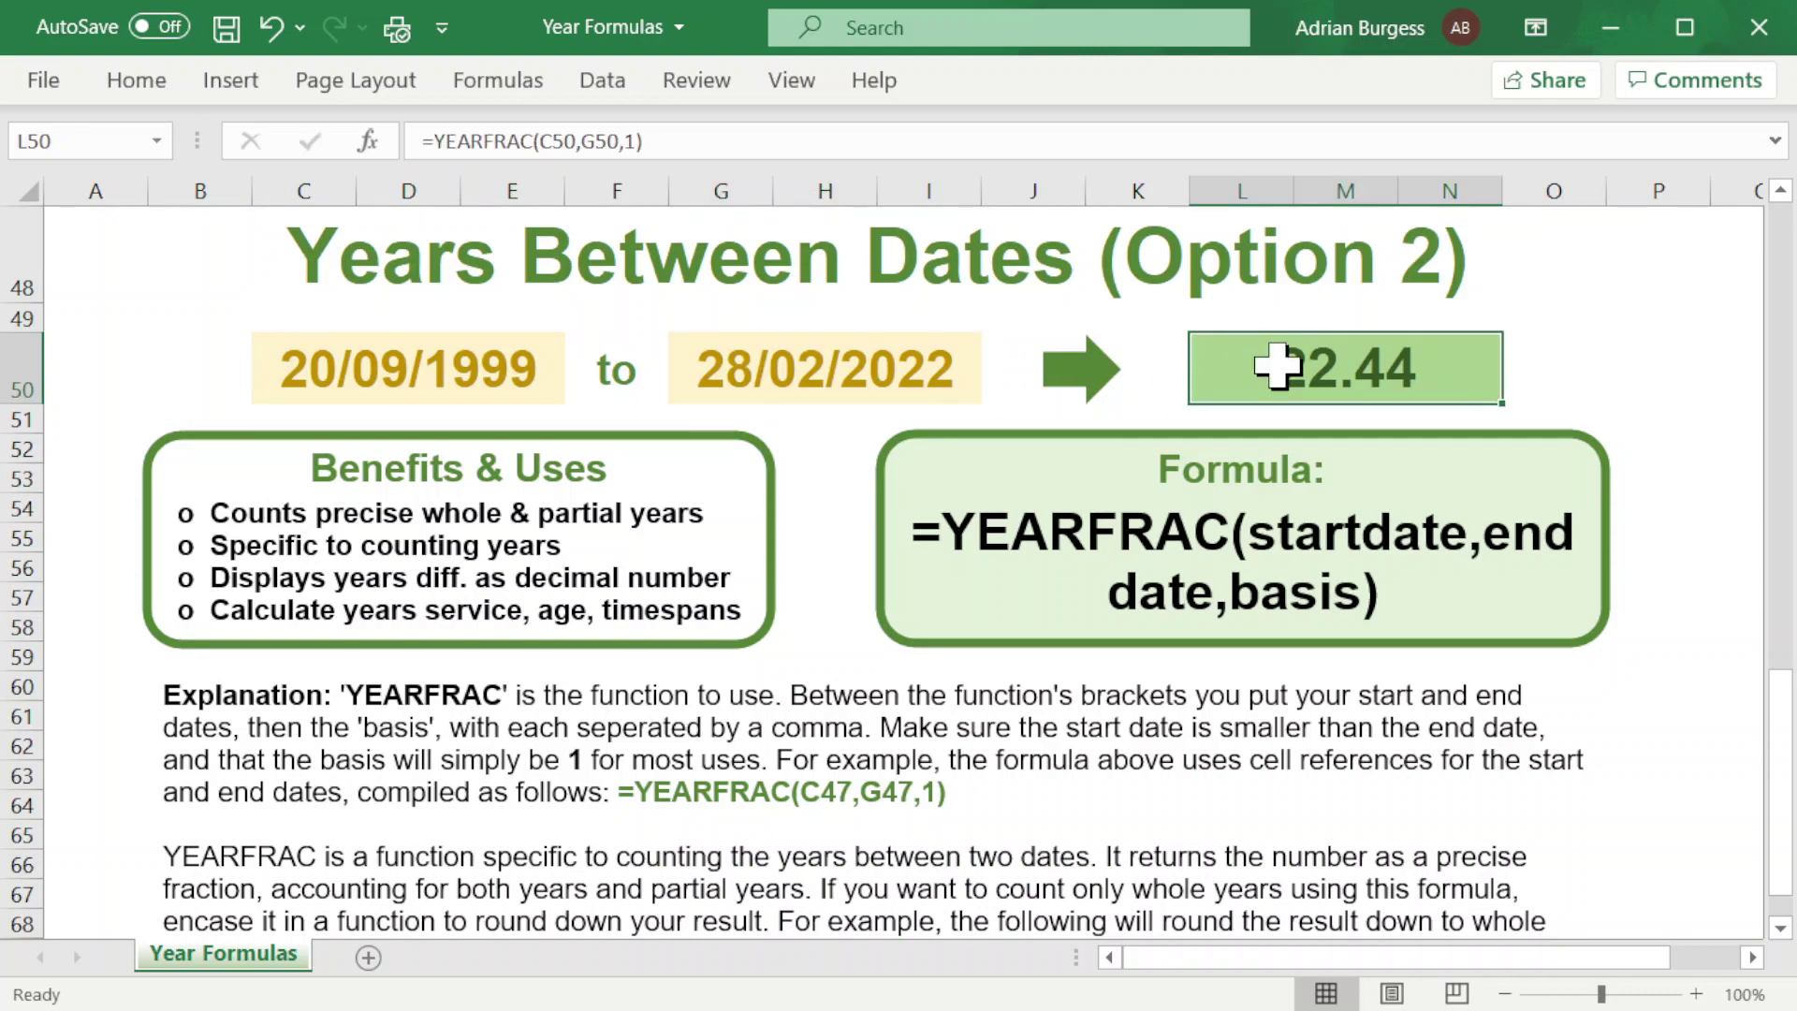
scroll(1278, 365, up, 9)
scroll(1279, 365, down, 6)
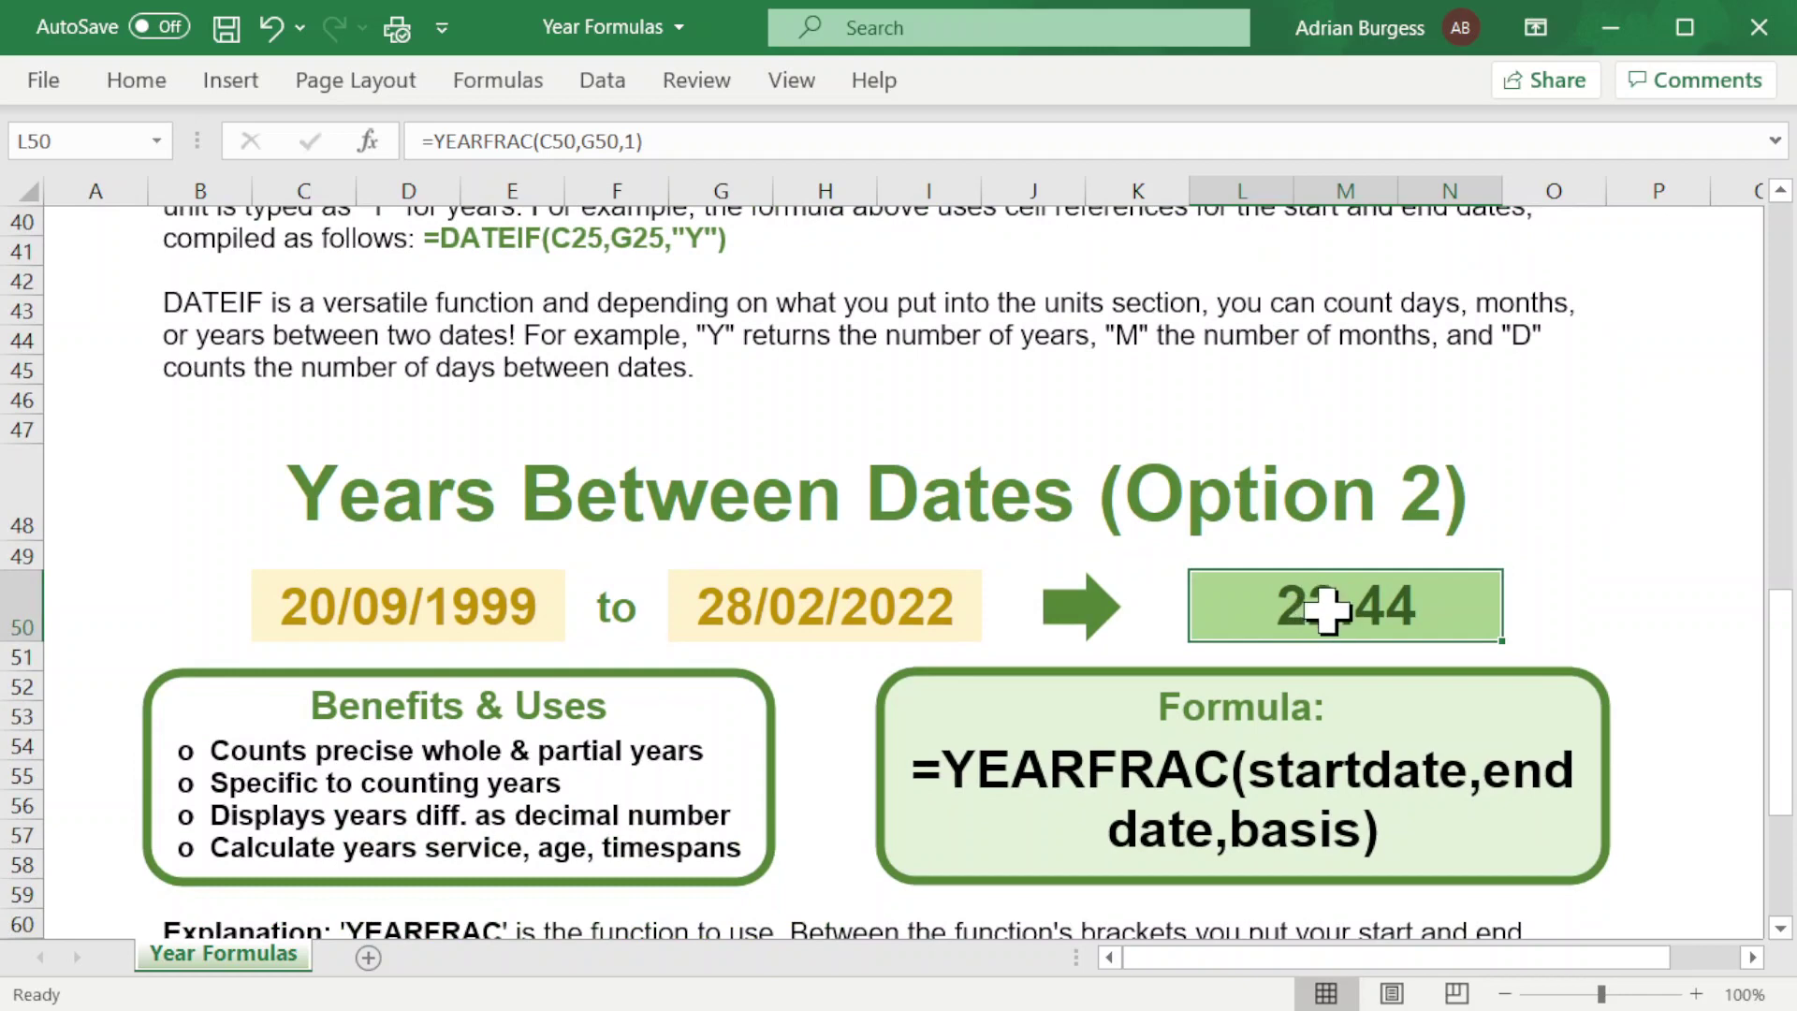
scroll(1326, 609, down, 3)
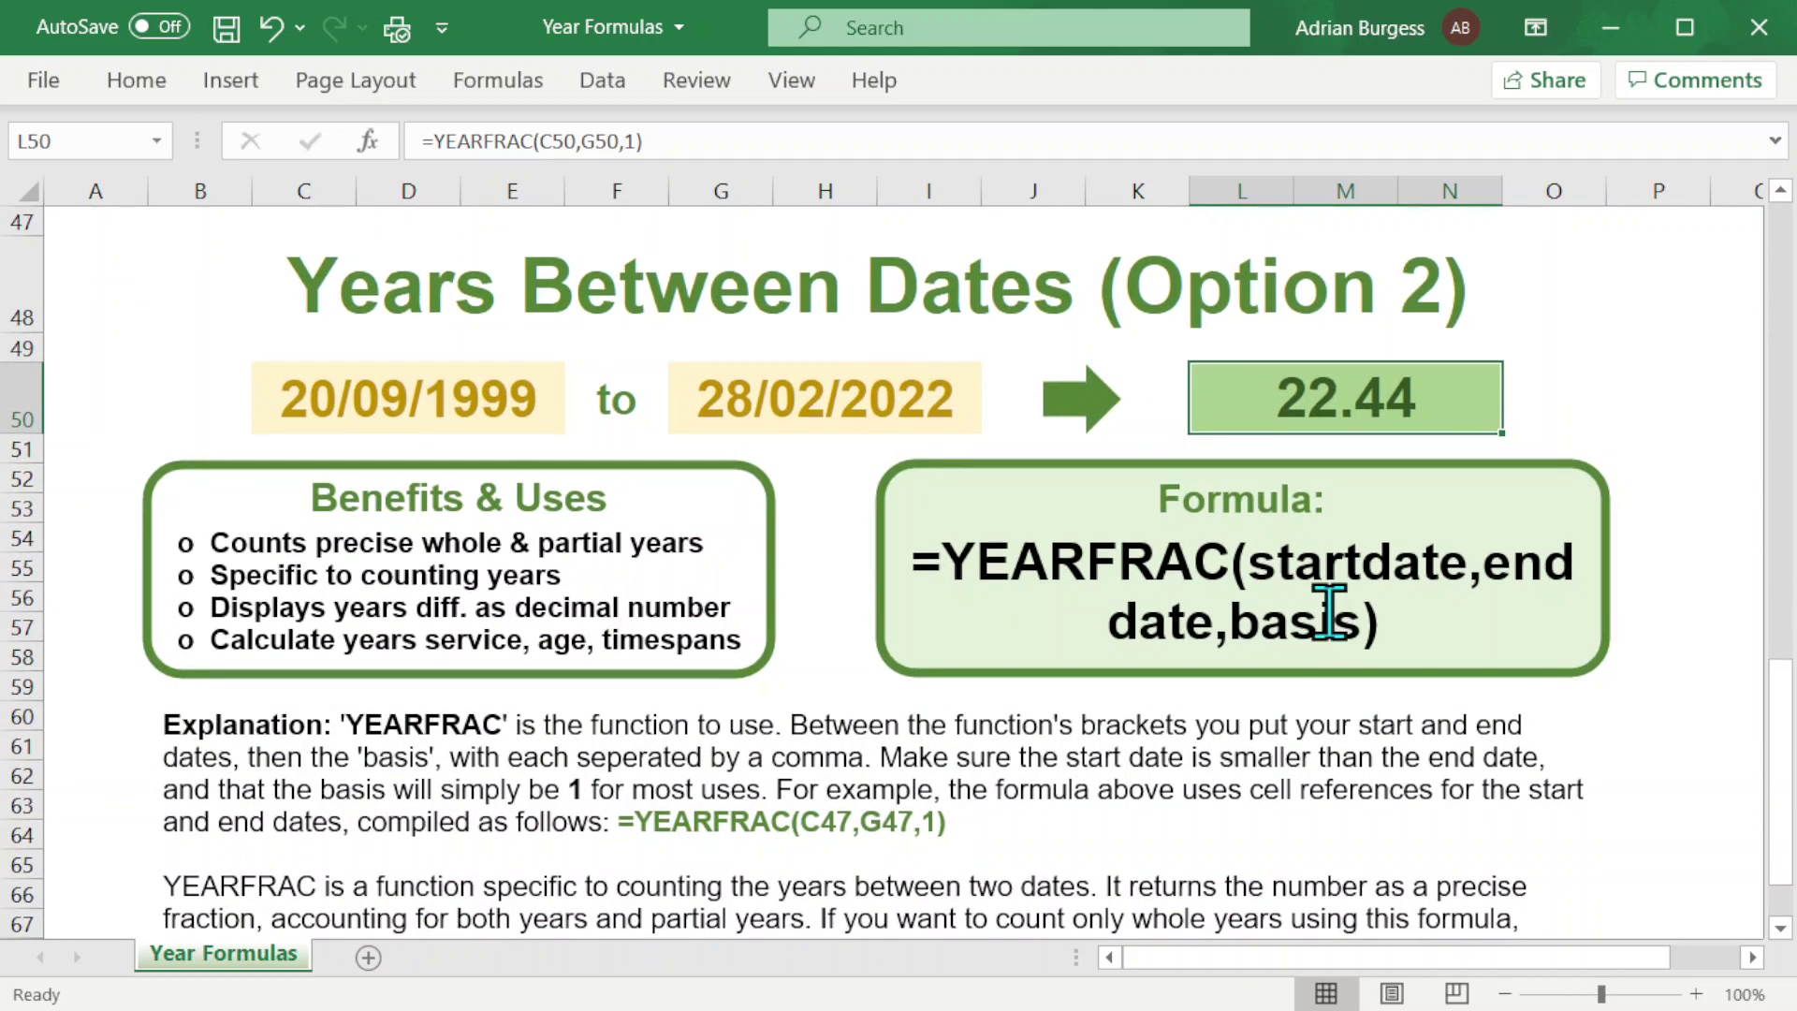
scroll(1329, 613, down, 1)
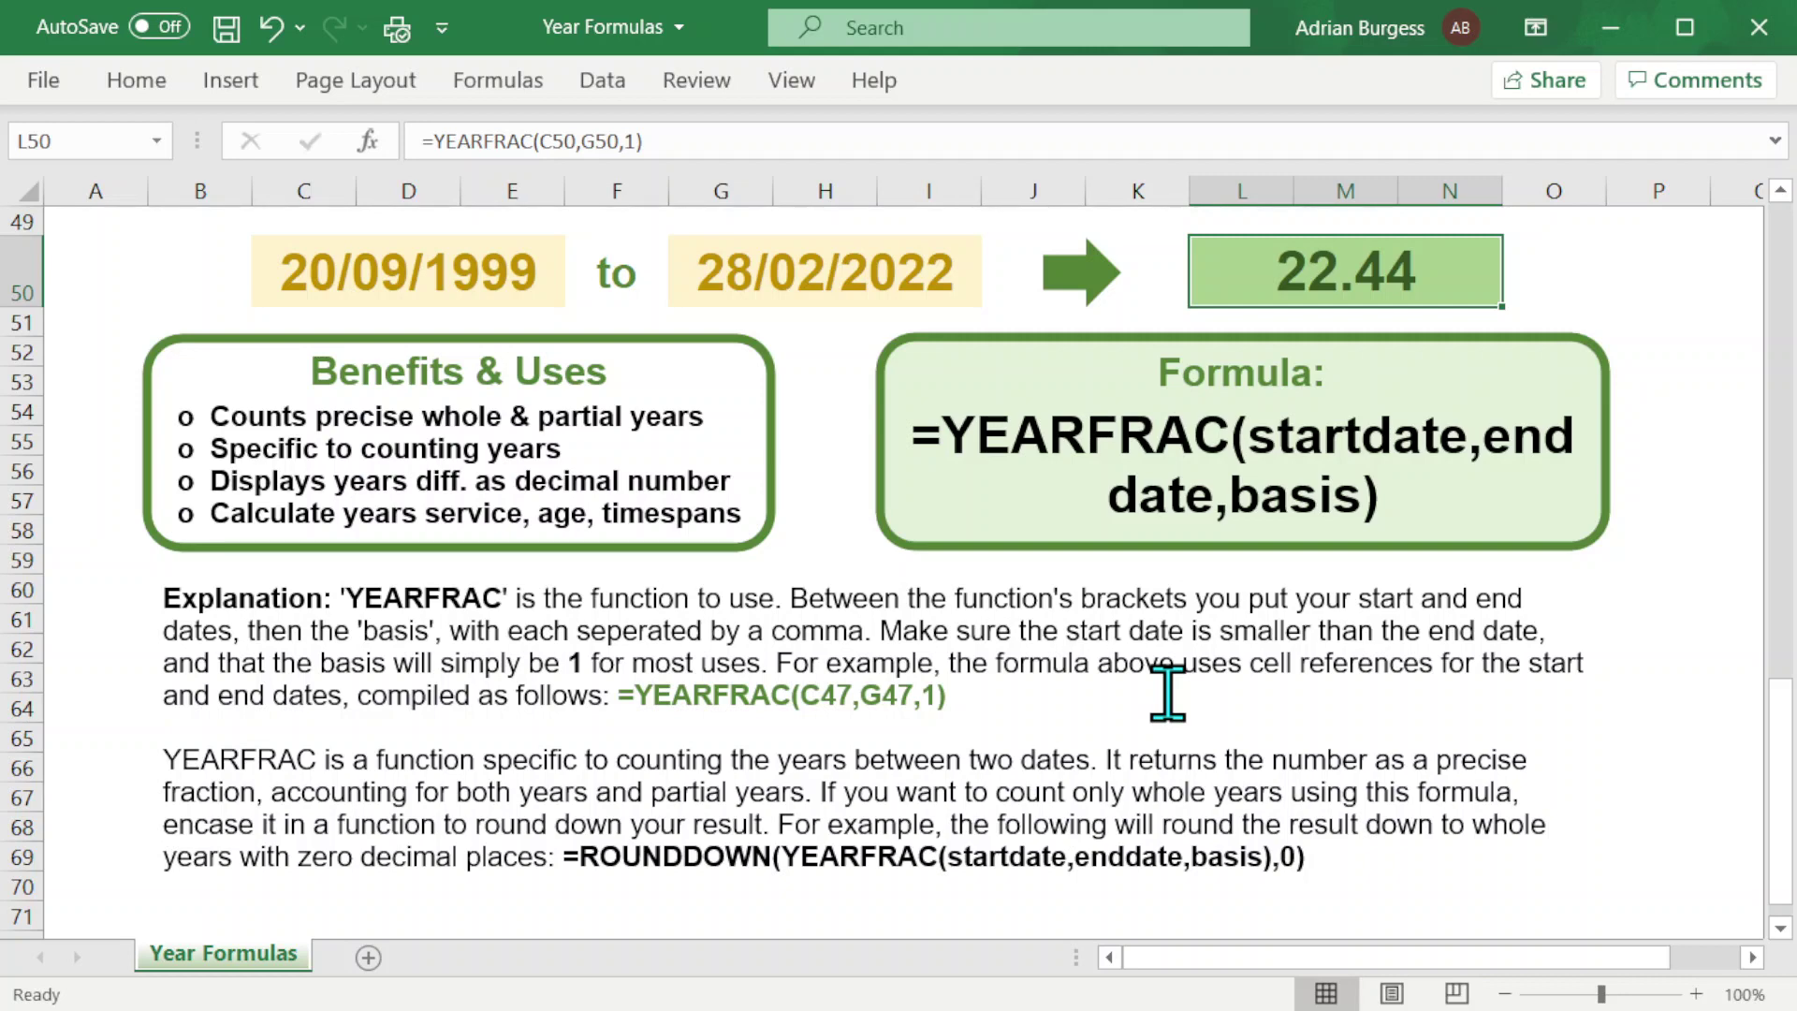
Scroll up to row 1 to show the Calculate Years from Dates title and YEAR example.
scroll(1168, 693, down, 2)
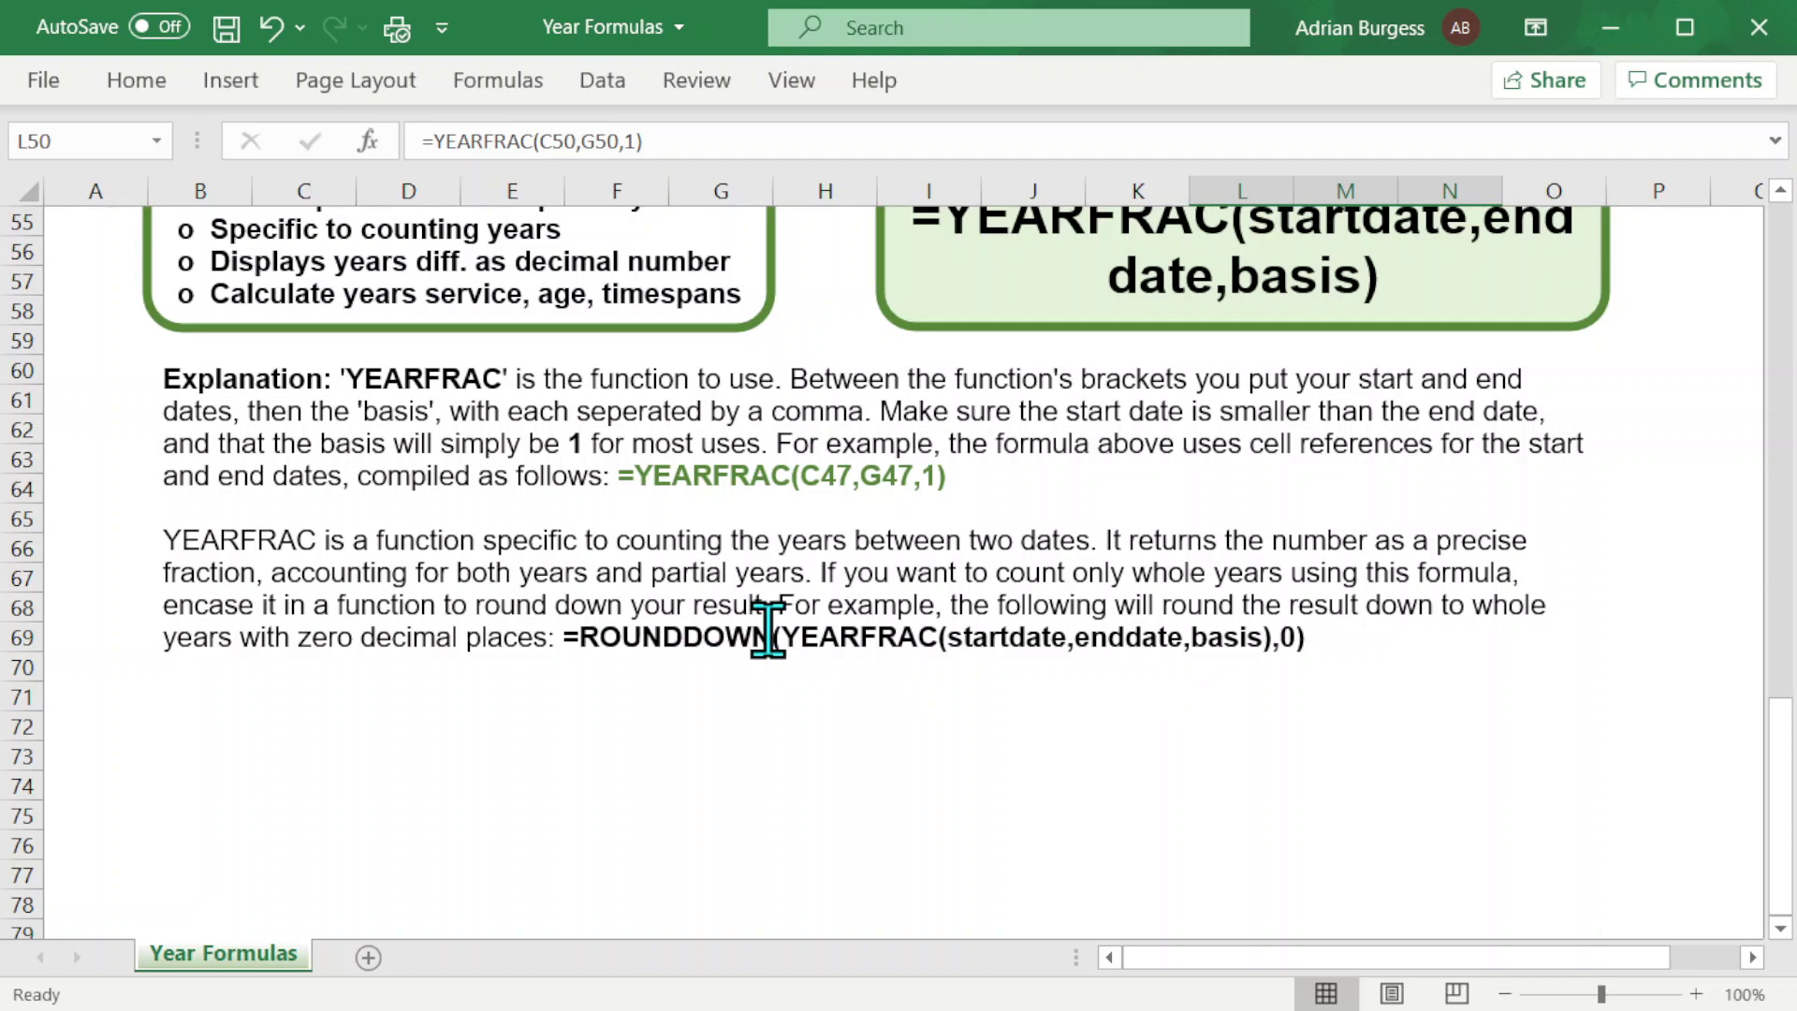
scroll(767, 636, up, 4)
scroll(762, 621, down, 5)
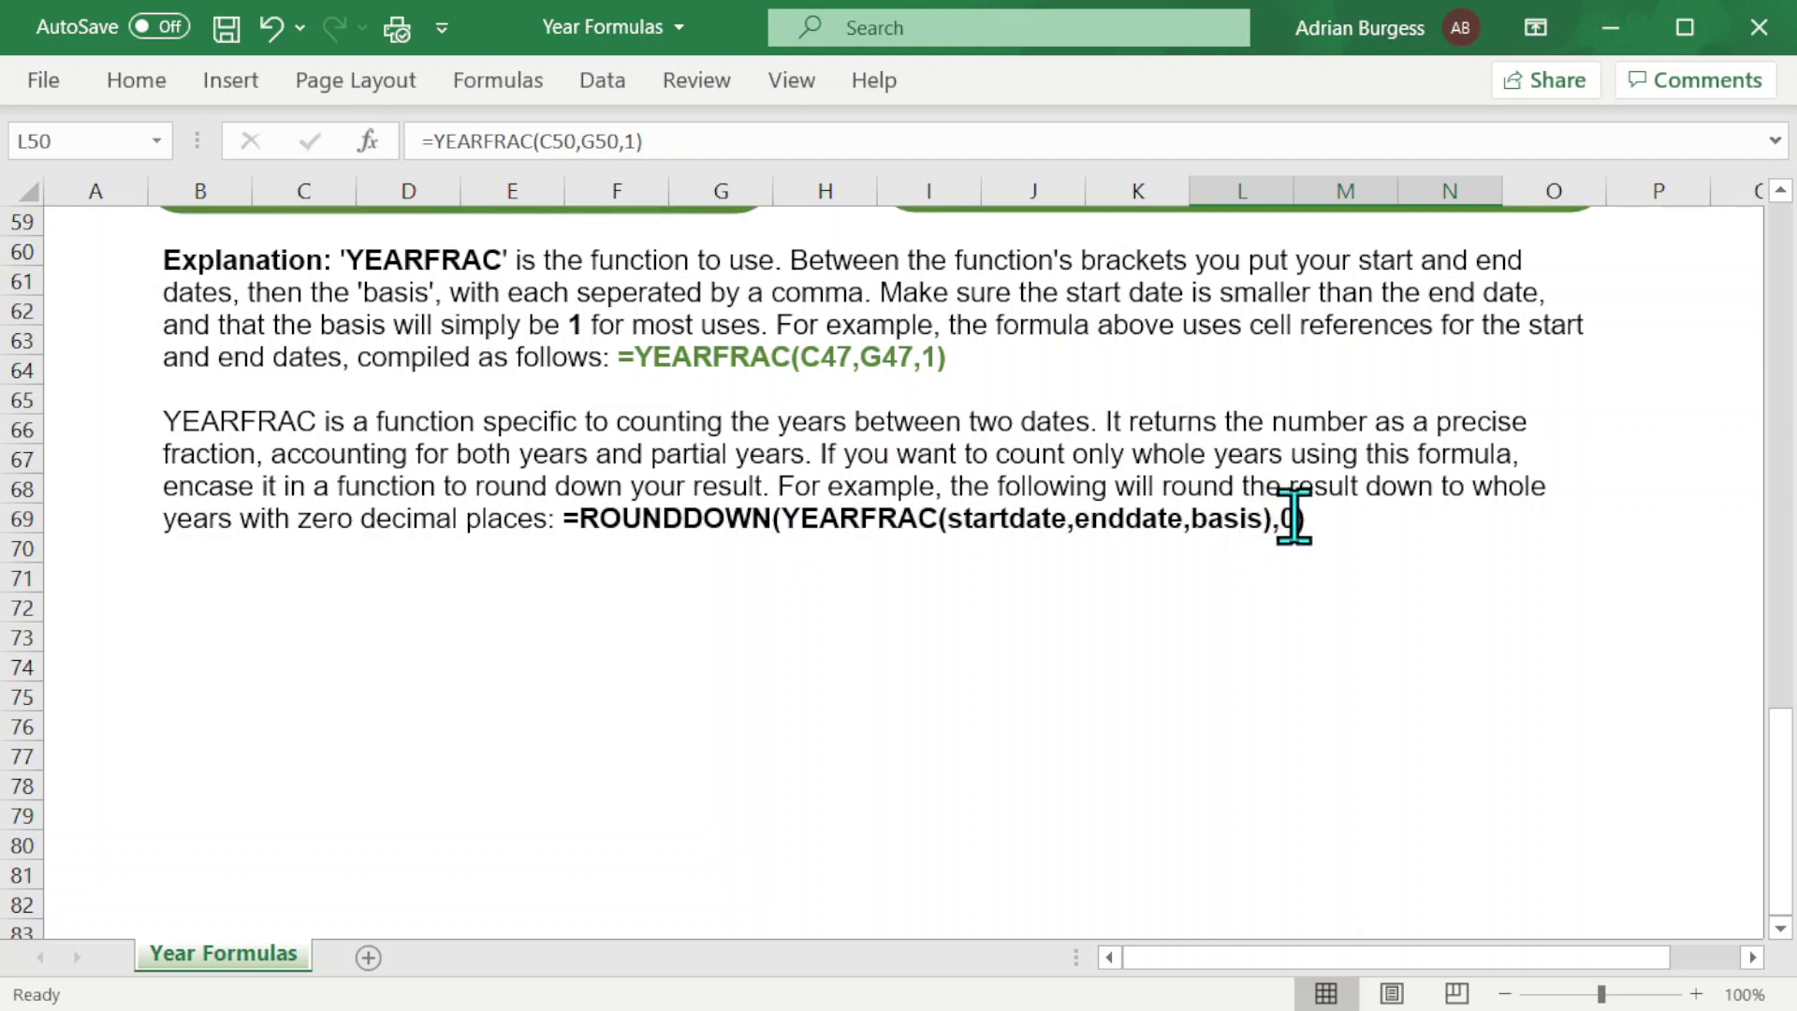
scroll(1298, 517, up, 1)
scroll(1300, 518, up, 1)
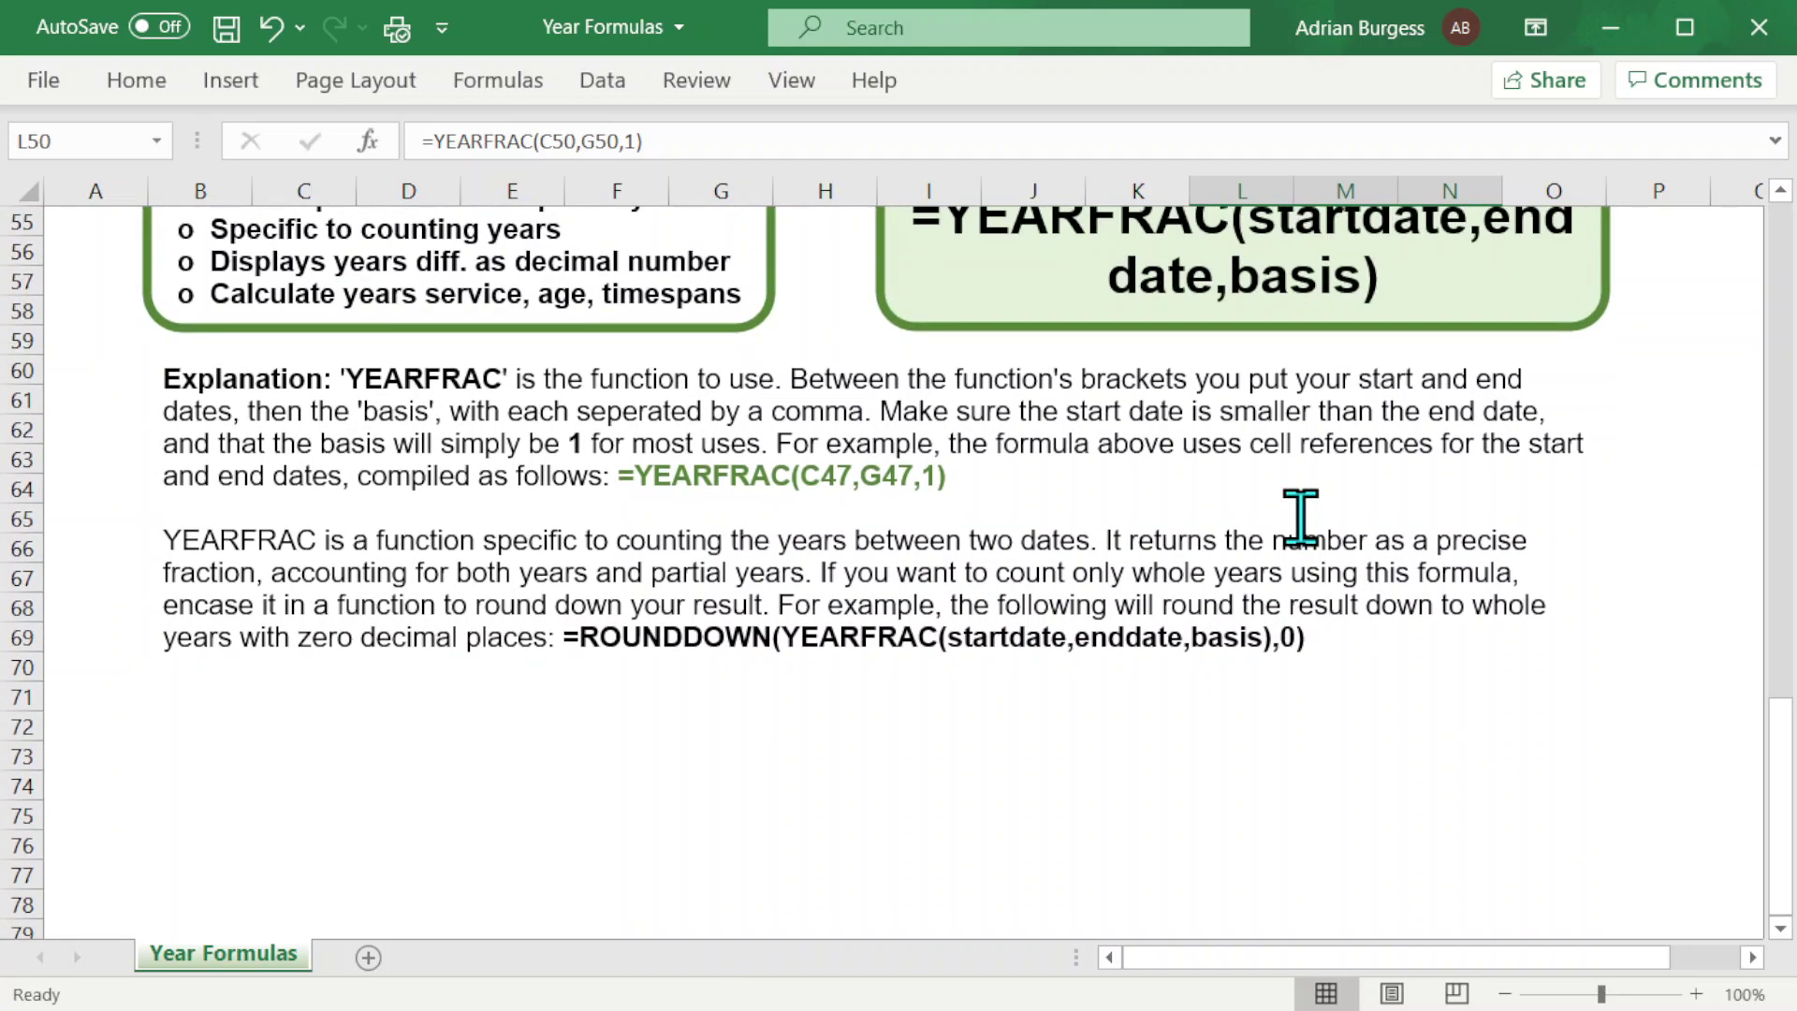
scroll(1300, 517, up, 3)
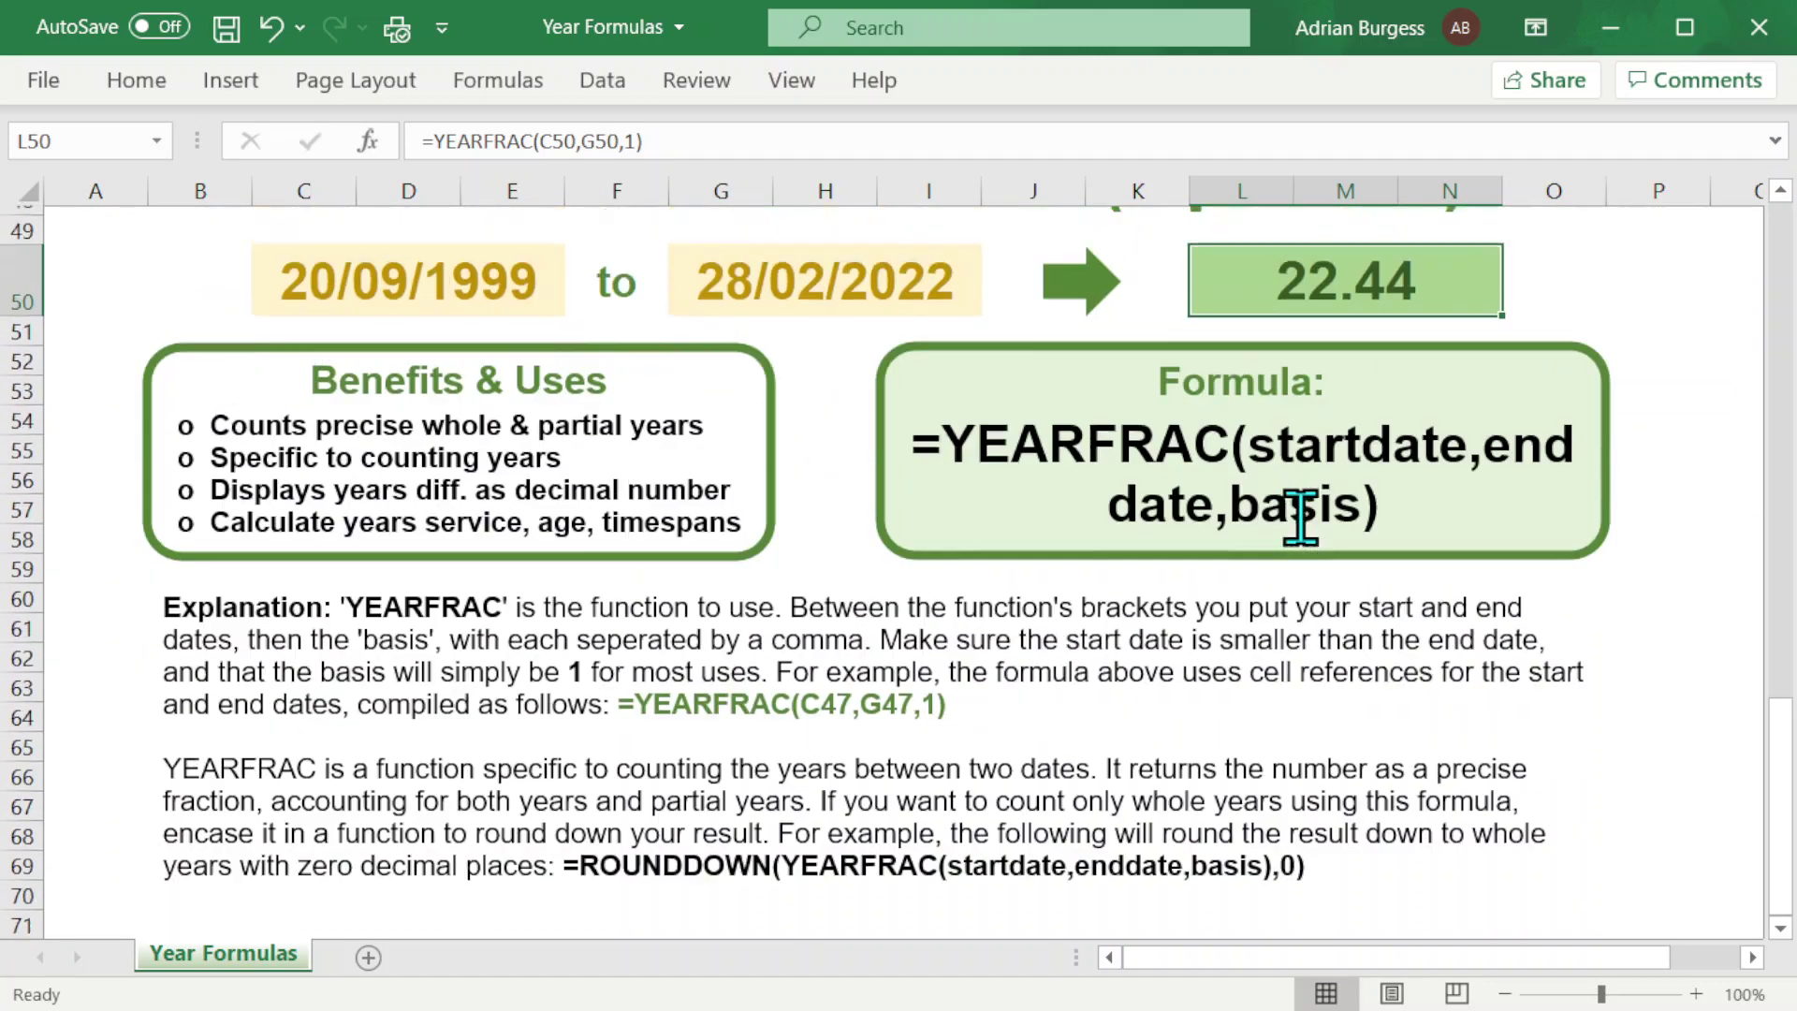
scroll(1300, 517, down, 2)
scroll(1299, 517, down, 1)
scroll(1300, 518, up, 9)
scroll(1300, 517, up, 1)
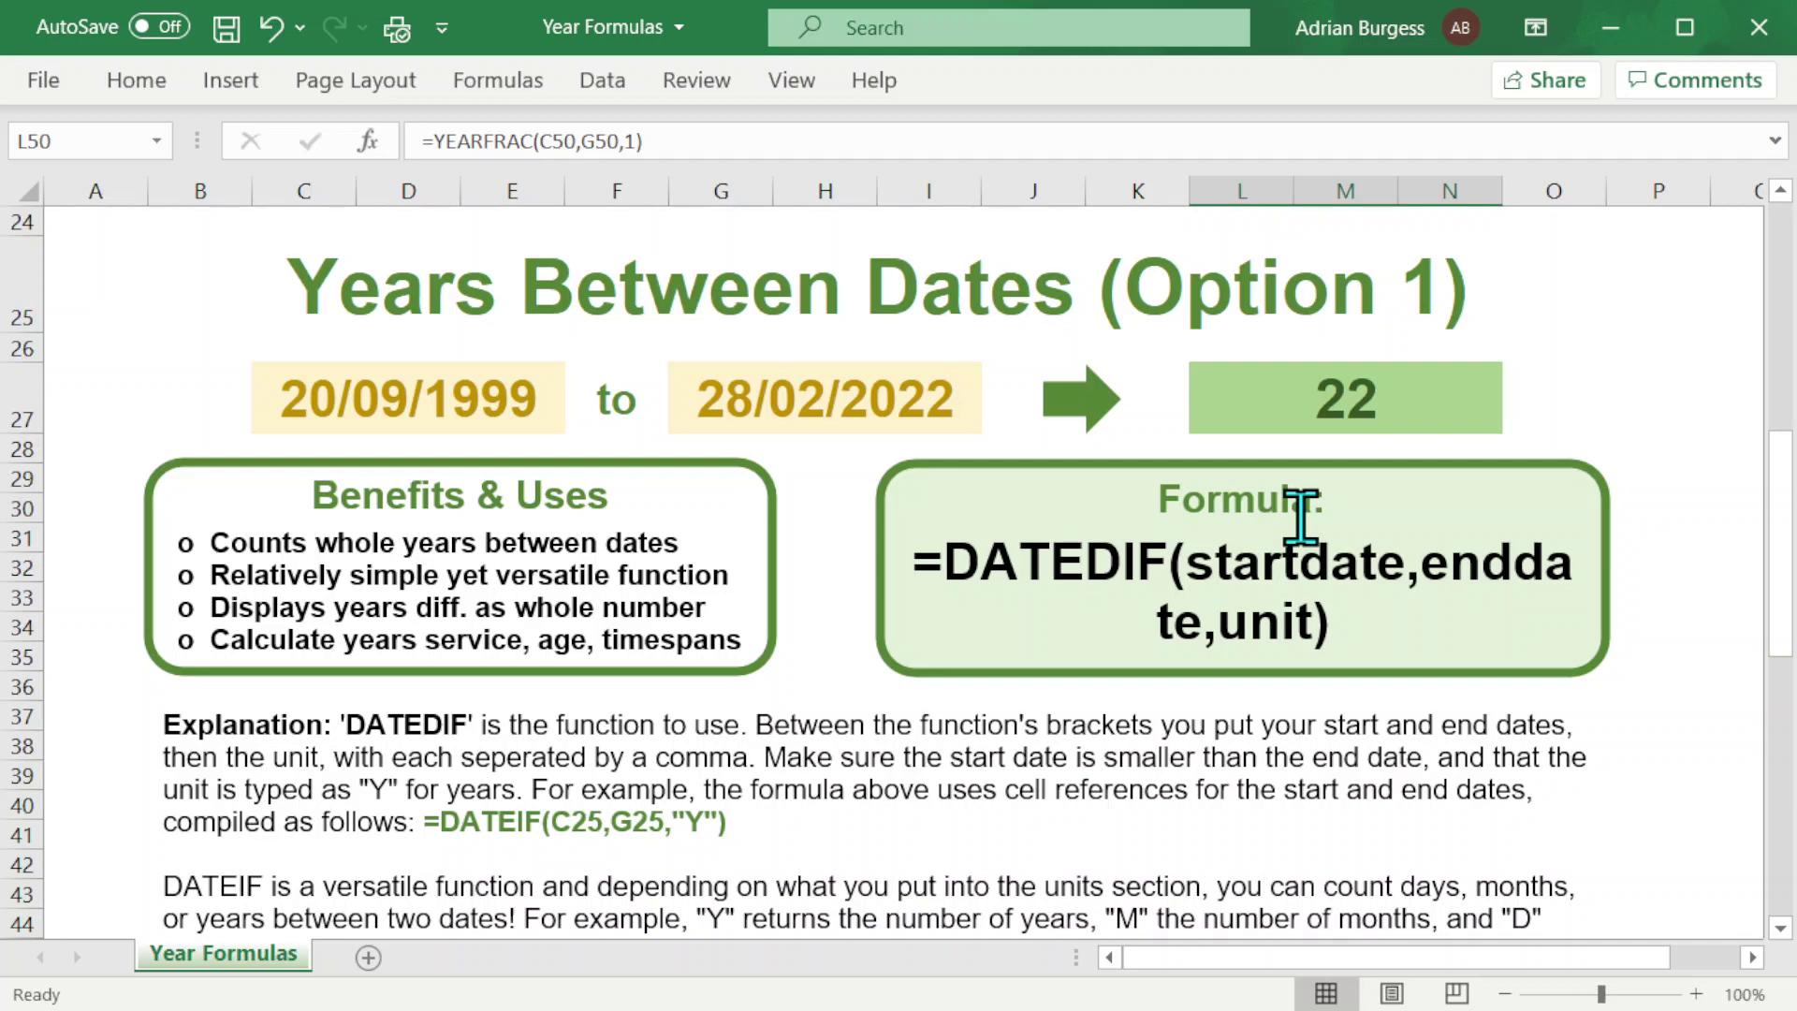
scroll(1300, 518, up, 8)
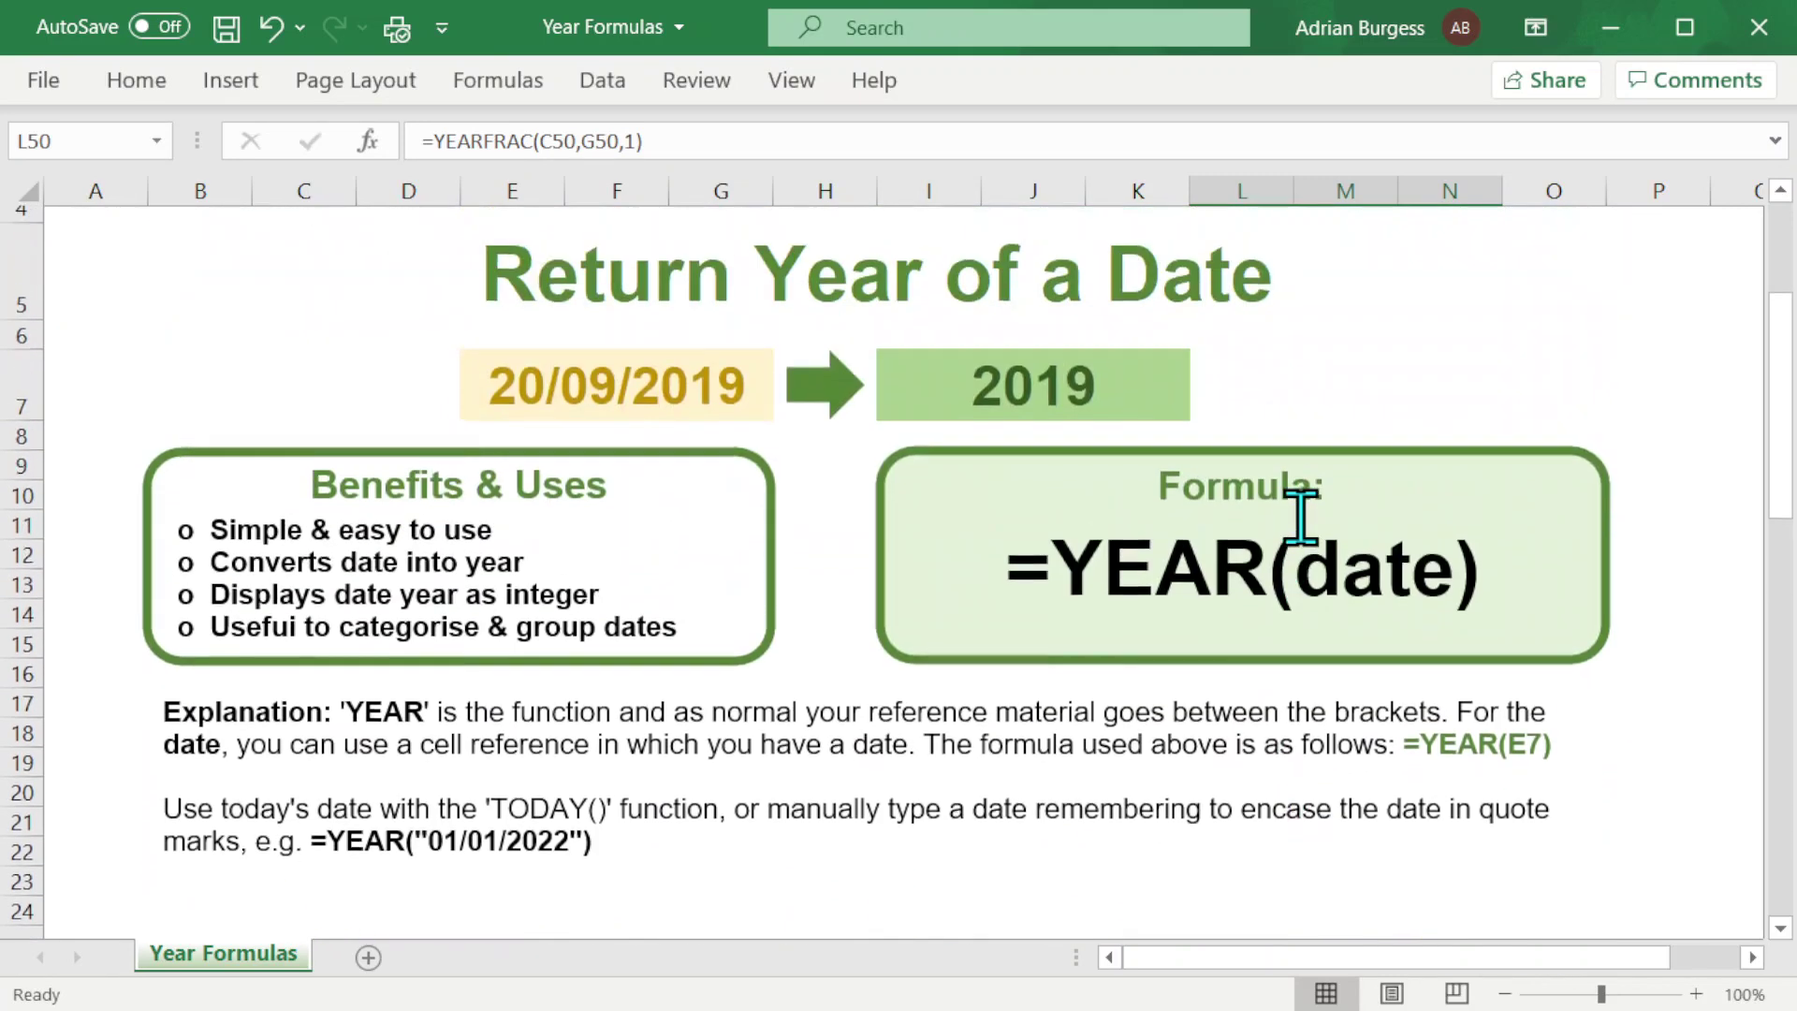
scroll(1300, 518, down, 1)
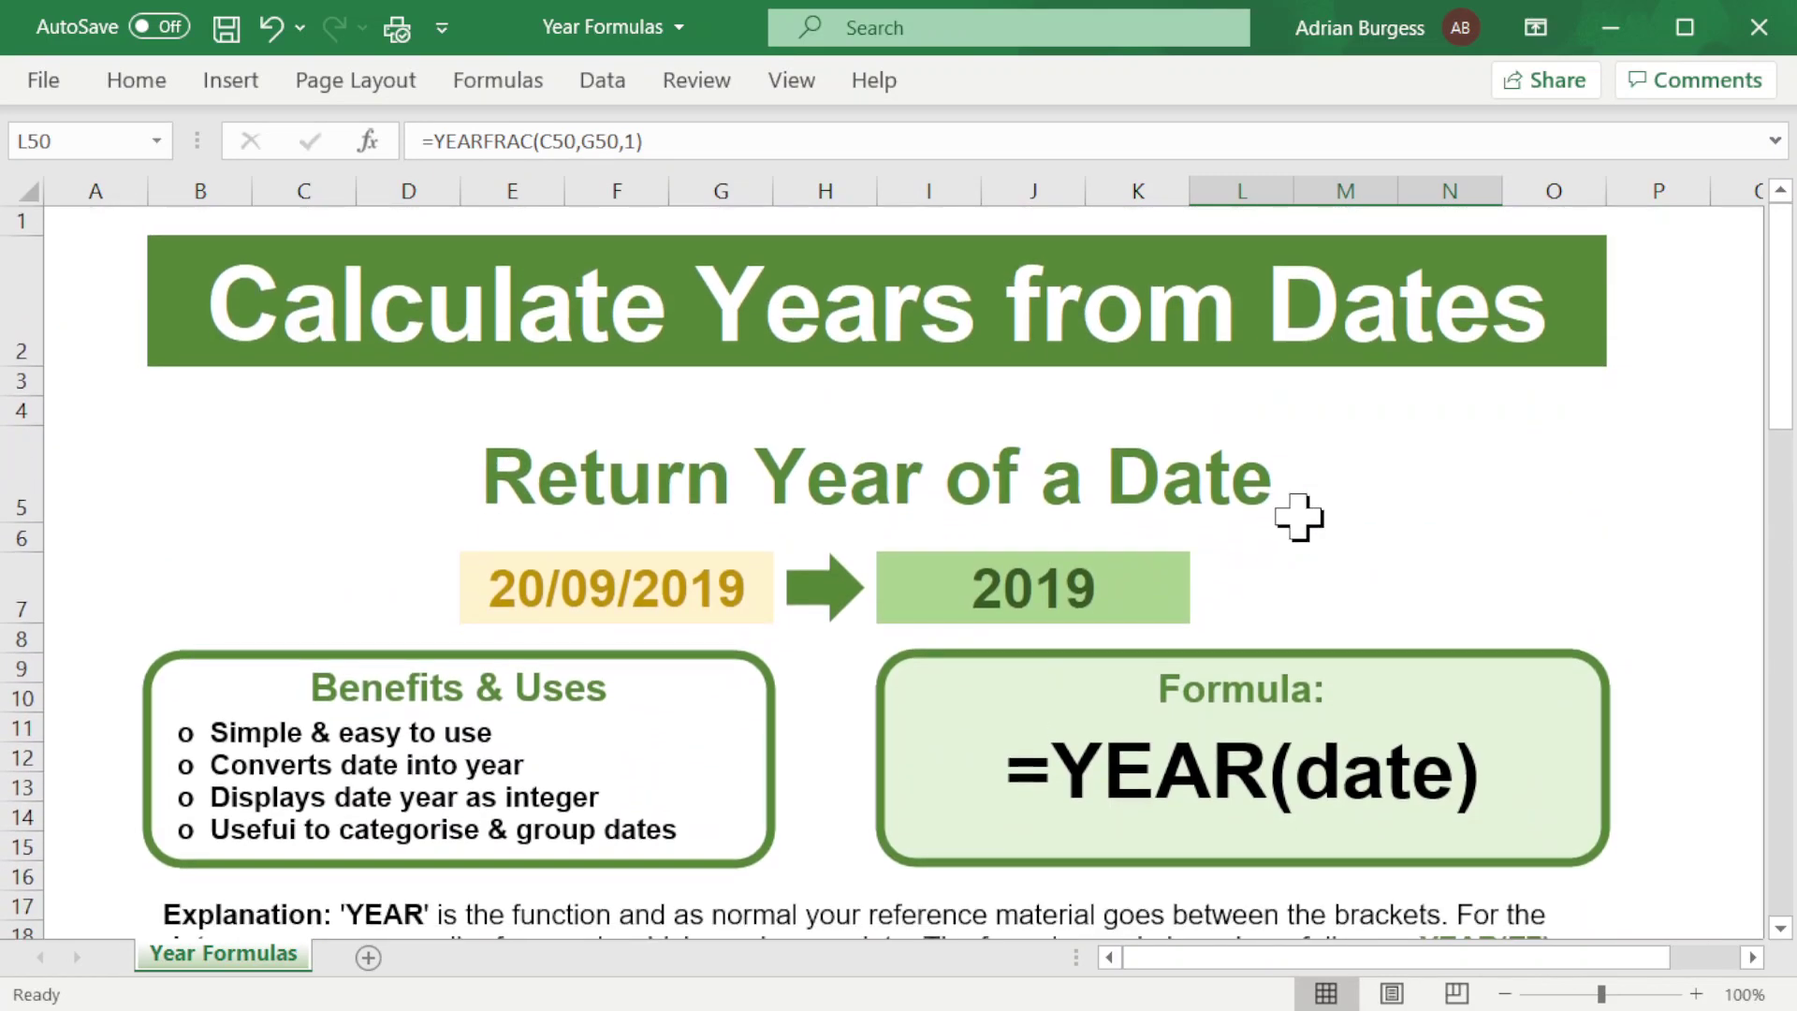